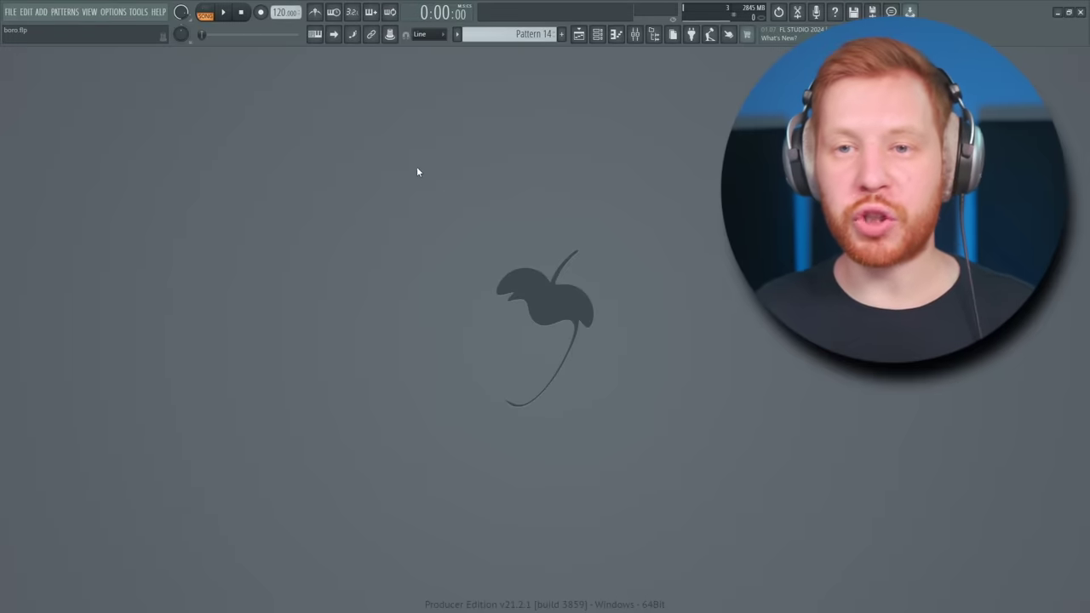
Open the project tempo for entering a new value.
{"action": "right_click", "coordinate": [280, 12]}
{"action": "left_click", "coordinate": [324, 129]}
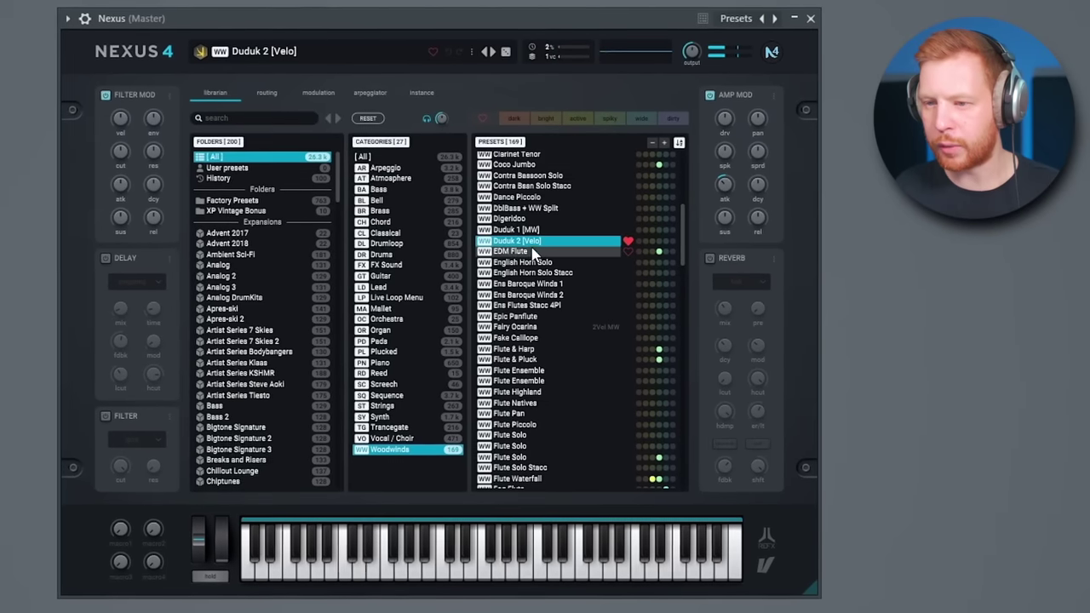
Copy the F5 and A#5 note pair directly after itself, then add two consecutive G#5 notes.
{"action": "left_click", "coordinate": [312, 86]}
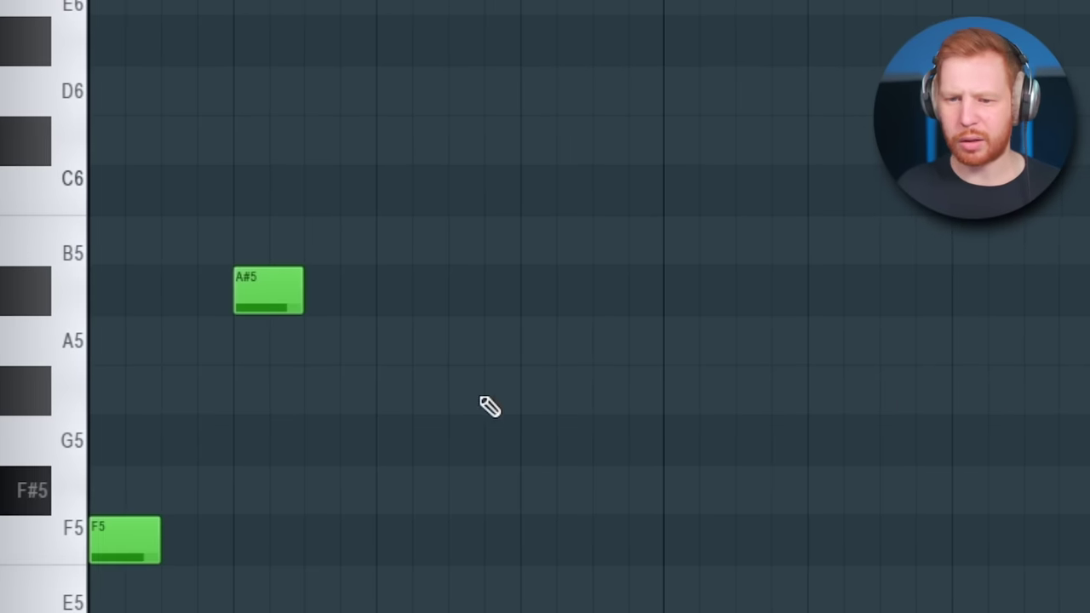
{"action": "key", "text": "ctrl+a"}
{"action": "left_click_drag", "start_coordinate": [106, 545], "coordinate": [412, 541]}
{"action": "left_click", "coordinate": [686, 394]}
{"action": "left_click", "coordinate": [784, 394]}
{"action": "left_click_drag", "start_coordinate": [730, 397], "coordinate": [696, 397]}
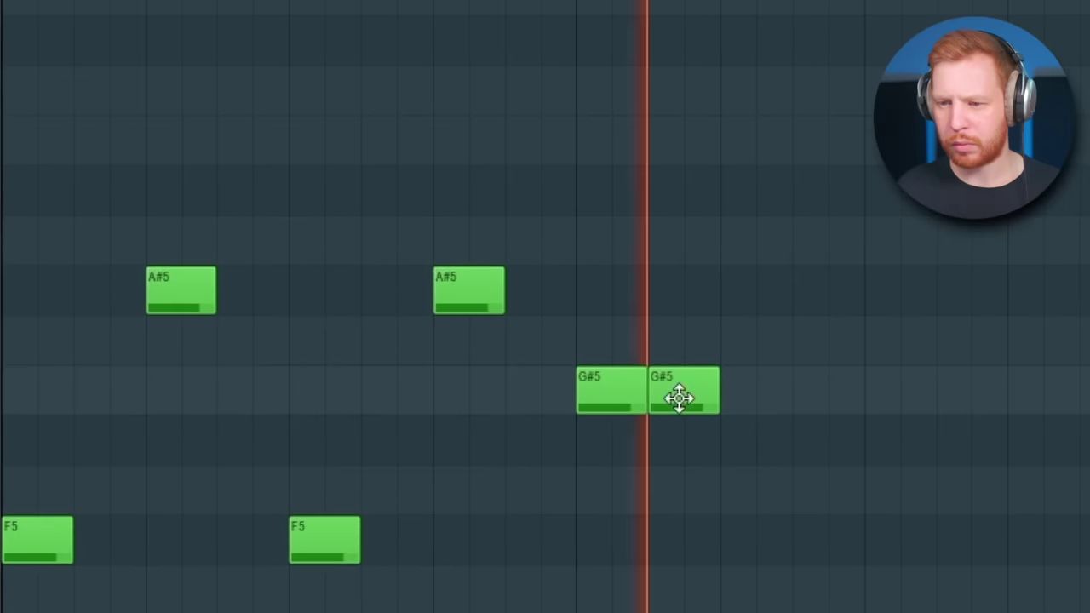
{"action": "key", "text": "space"}
Continue the flute-style melody with A#5, C6, A#5, G#5 and F#5 notes after the two G#5 notes.
{"action": "left_click", "coordinate": [746, 292]}
{"action": "left_click", "coordinate": [820, 193]}
{"action": "left_click", "coordinate": [877, 323]}
{"action": "left_click_drag", "start_coordinate": [803, 319], "coordinate": [805, 270]}
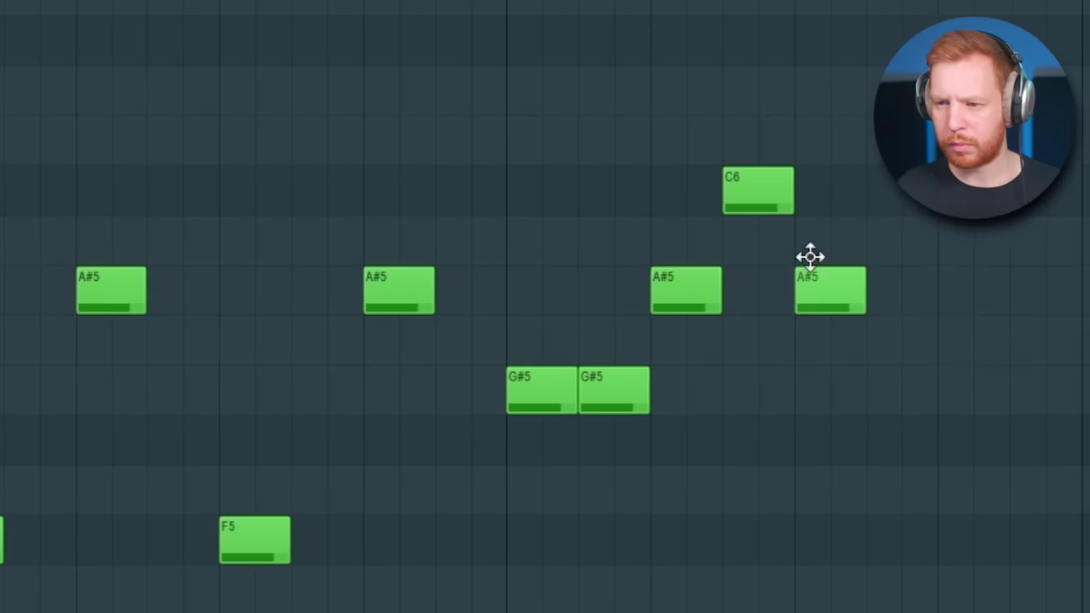
{"action": "left_click", "coordinate": [991, 390]}
{"action": "left_click", "coordinate": [1062, 491]}
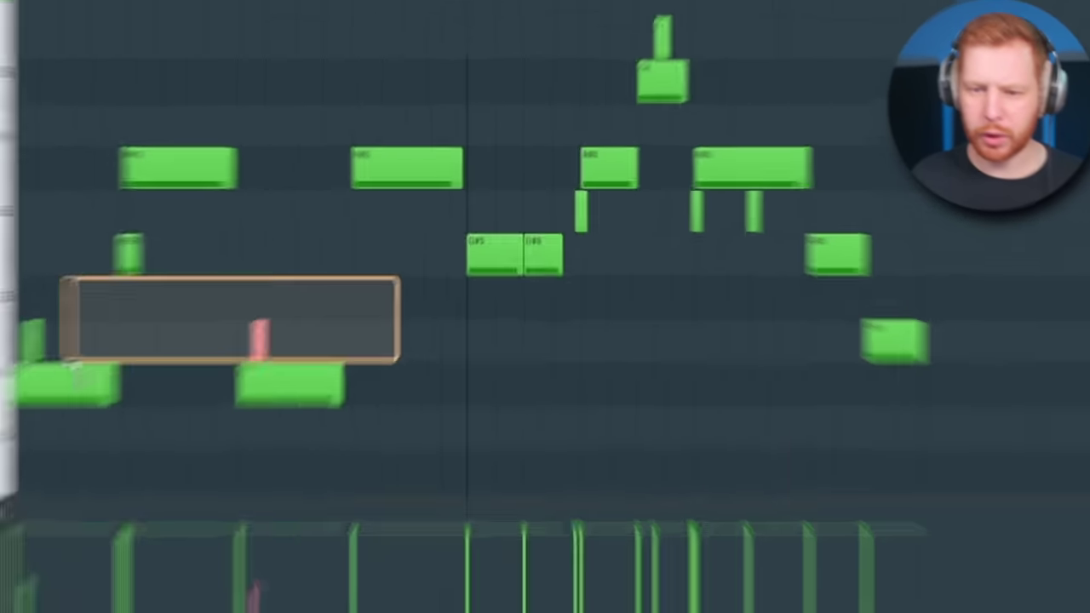
Select the short F#5 grace note in the opening phrase and the melody's last repetition in bars 5 and 6.
{"action": "left_click_drag", "start_coordinate": [394, 255], "coordinate": [62, 322]}
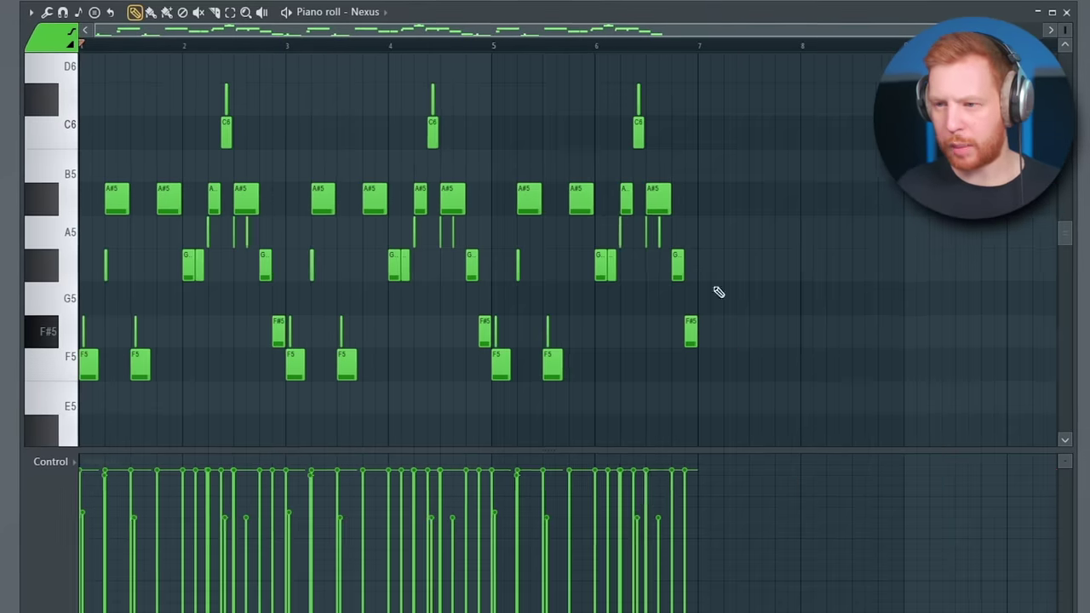
{"action": "left_click_drag", "start_coordinate": [814, 55], "coordinate": [502, 424]}
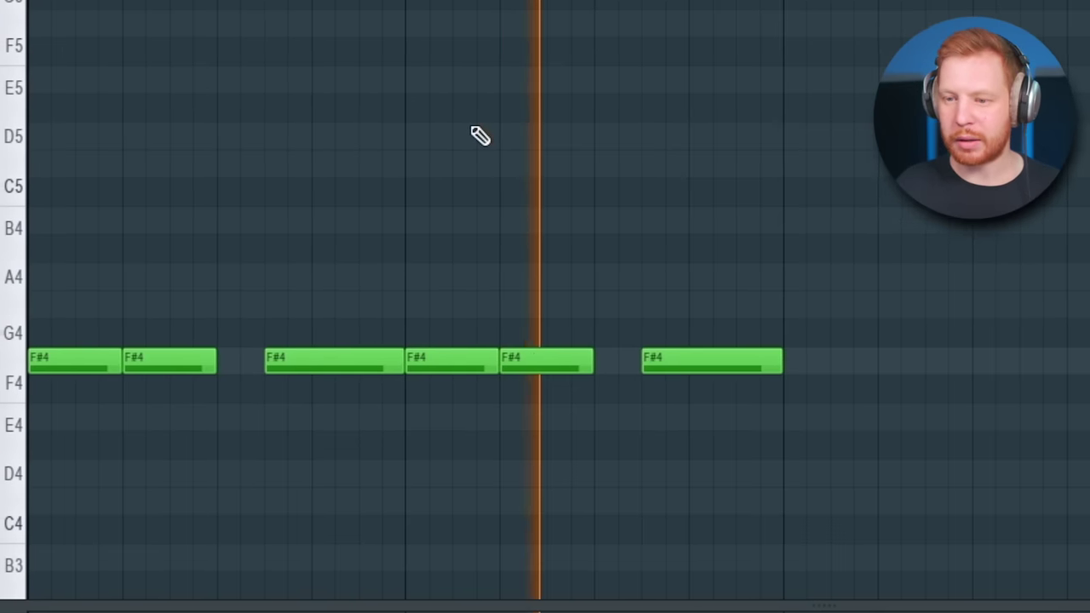
Stop playback and shorten the A#4 note in bar 4.
{"action": "key", "text": "space"}
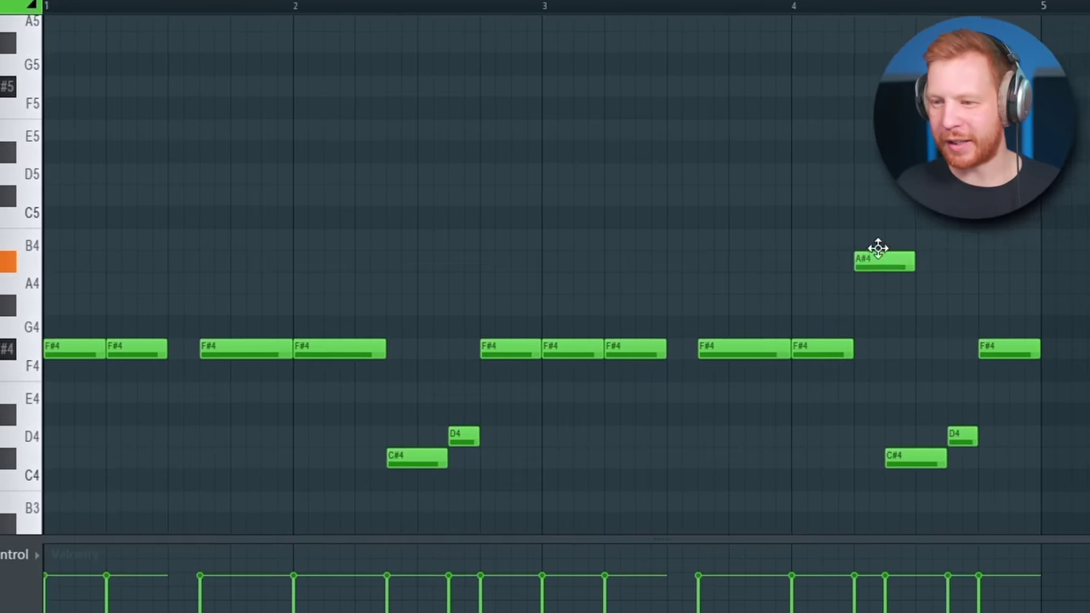
{"action": "left_click_drag", "start_coordinate": [921, 286], "coordinate": [898, 285]}
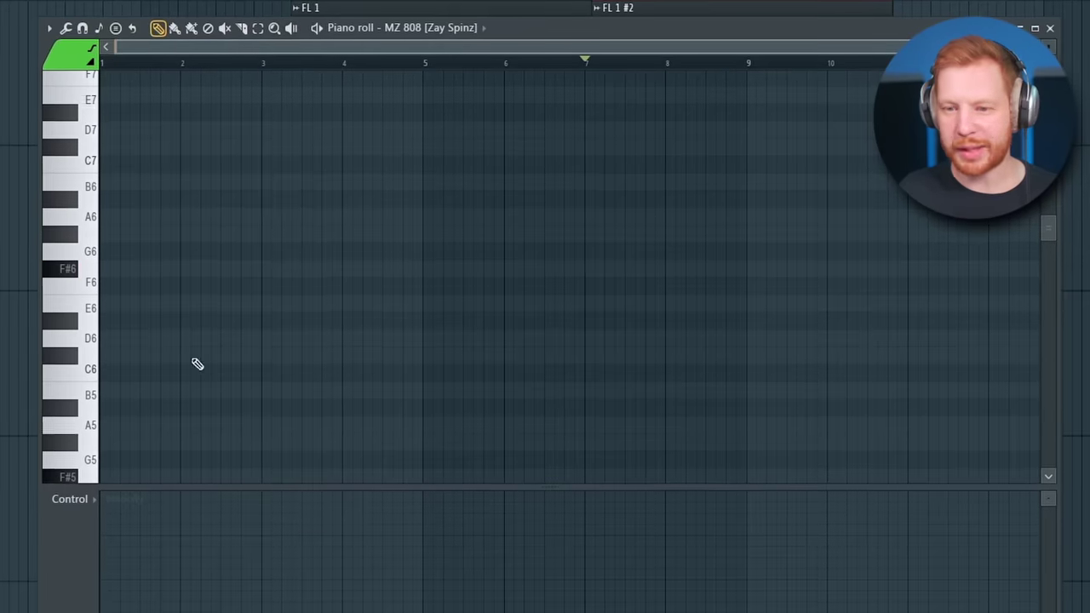
Start the MZ 808 pattern with F#6 notes from bar 1, shortening the third and adding a fourth before bar 3.
{"action": "left_click", "coordinate": [75, 271]}
{"action": "left_click_drag", "start_coordinate": [115, 269], "coordinate": [149, 271]}
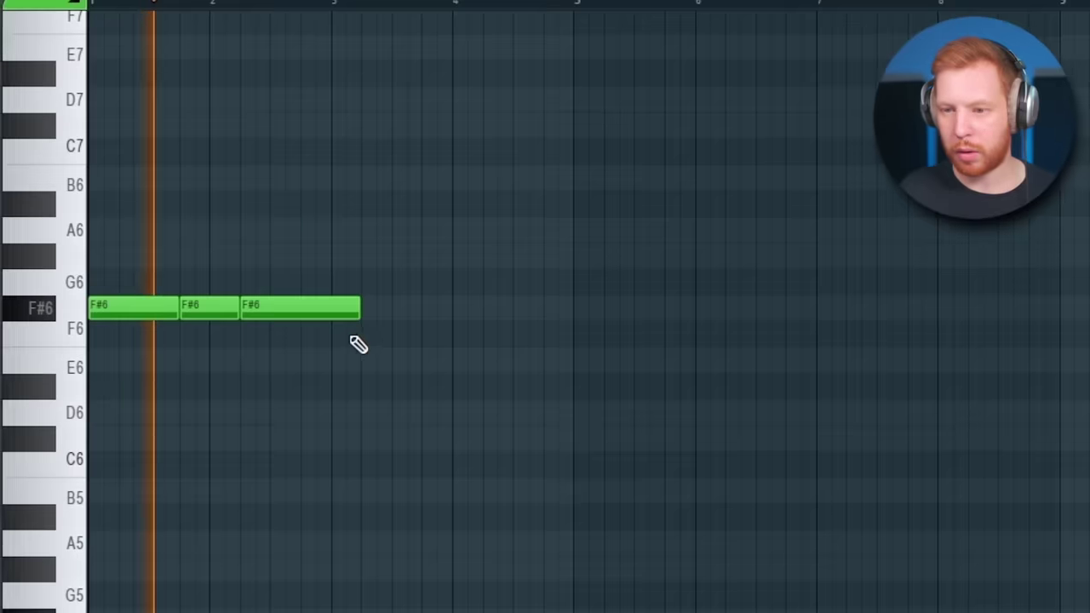
{"action": "left_click_drag", "start_coordinate": [266, 272], "coordinate": [213, 274]}
{"action": "left_click", "coordinate": [293, 319]}
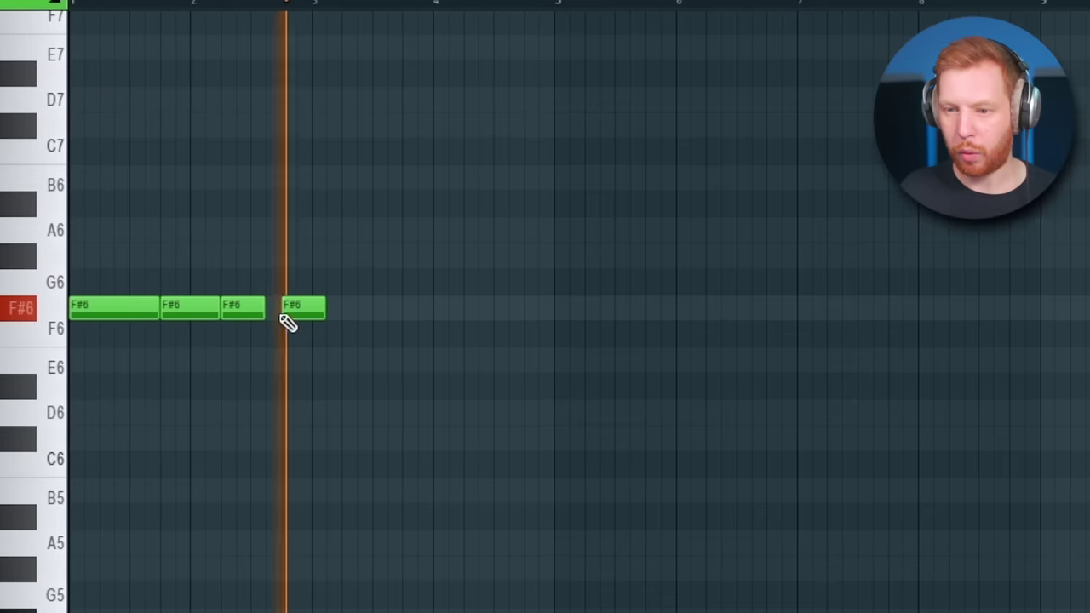
Raise the last 808 note to G6 before bar 3 and duplicate the phrase after itself.
{"action": "key", "text": "space"}
{"action": "mouse_move", "coordinate": [271, 318]}
{"action": "left_mouse_down"}
{"action": "mouse_move", "coordinate": [287, 320]}
{"action": "mouse_move", "coordinate": [284, 311]}
{"action": "left_mouse_up"}
{"action": "left_click_drag", "start_coordinate": [268, 308], "coordinate": [265, 282]}
{"action": "right_click", "coordinate": [394, 360]}
{"action": "key", "text": "ctrl+b"}
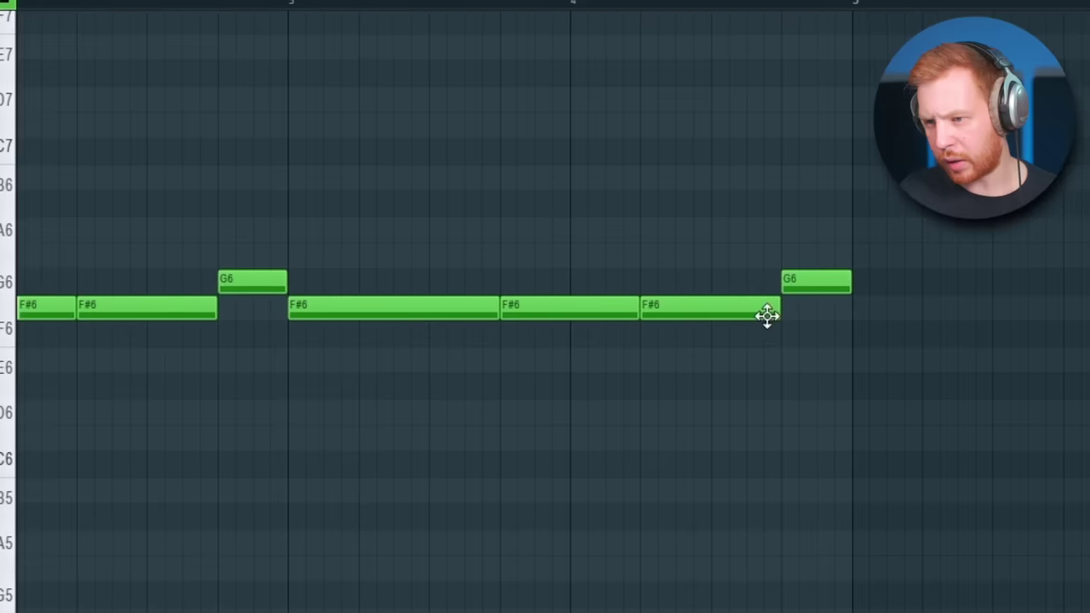
Shorten the last F#6 note before the second G6 and play the 808 pattern from early in bar 4.
{"action": "left_click_drag", "start_coordinate": [767, 312], "coordinate": [721, 307]}
{"action": "left_click", "coordinate": [628, 9]}
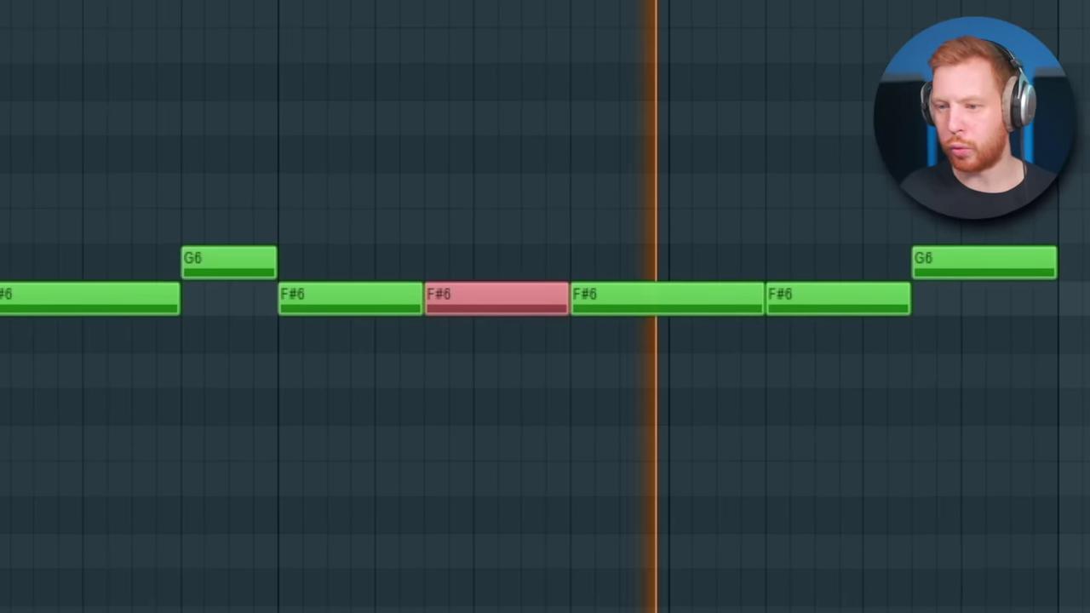
{"action": "key", "text": "space"}
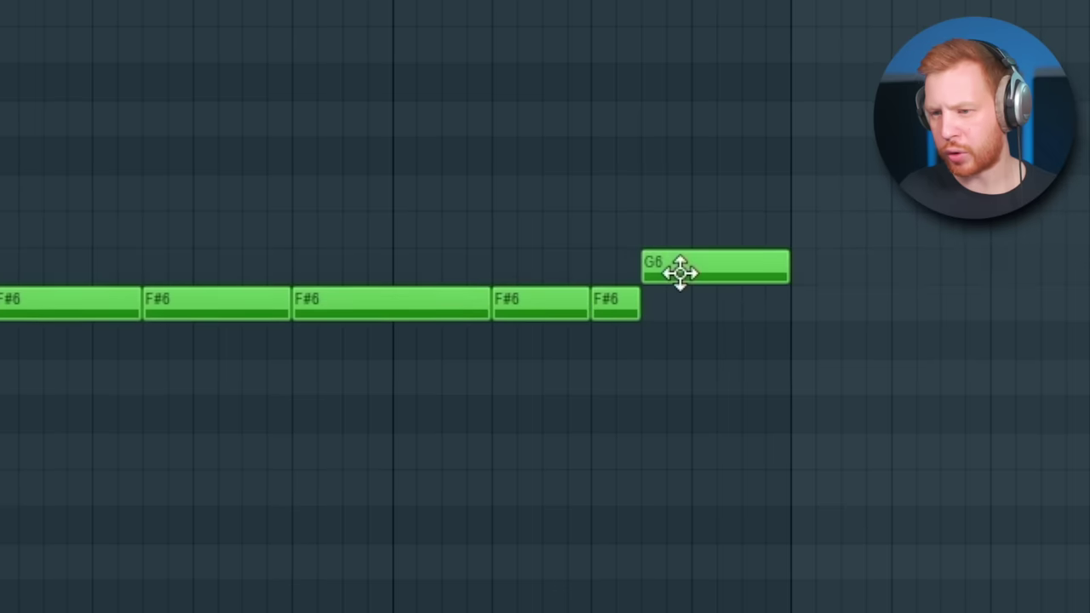
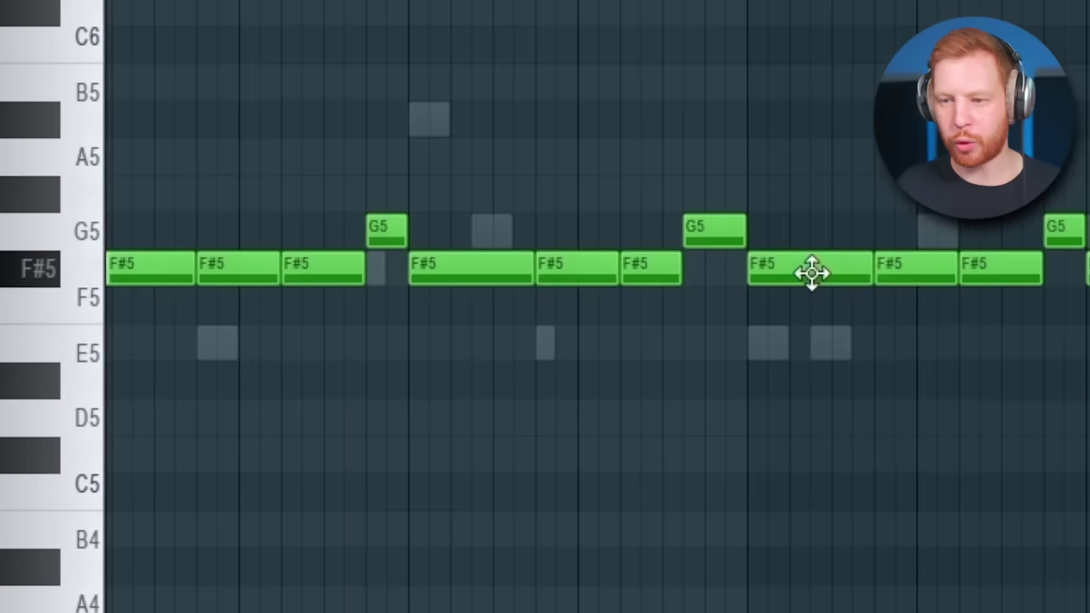
Lower the F#5 note directly after the second G5 to E5.
{"action": "left_click_drag", "start_coordinate": [807, 271], "coordinate": [790, 364]}
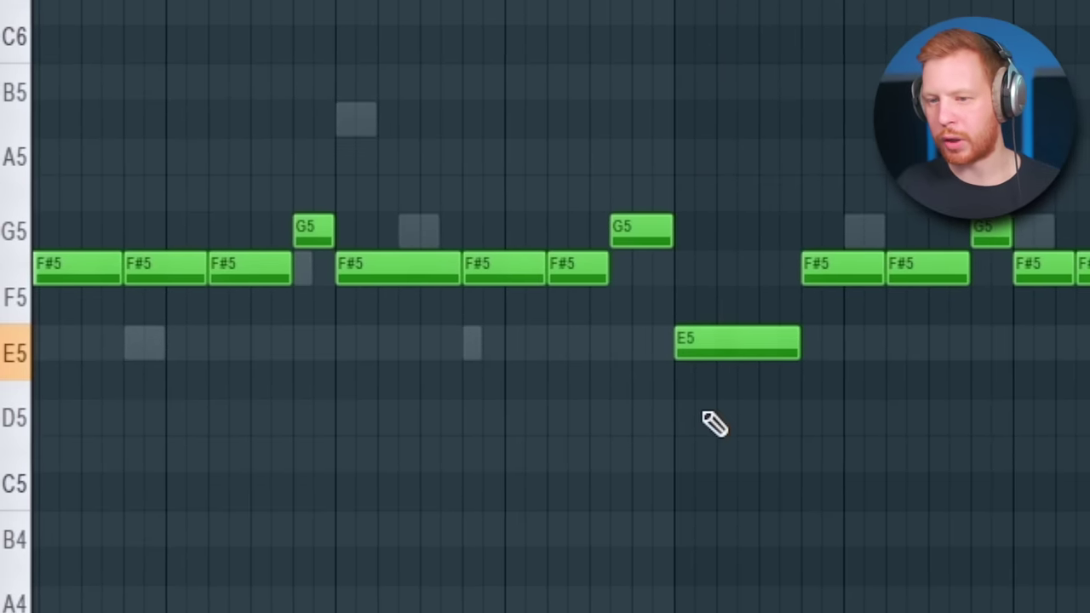
{"action": "mouse_move", "coordinate": [713, 343]}
{"action": "left_mouse_down"}
{"action": "mouse_move", "coordinate": [717, 264]}
{"action": "mouse_move", "coordinate": [713, 361]}
{"action": "left_mouse_up"}
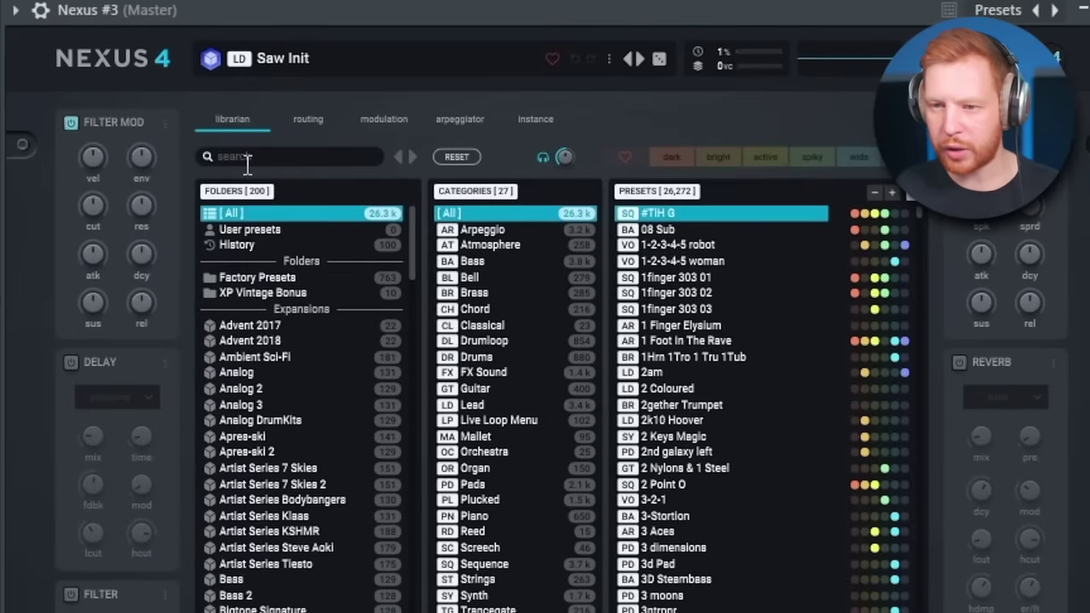
Search the Nexus library for "flute fx" and load the Flute FX preset.
{"action": "left_click", "coordinate": [223, 155]}
{"action": "type", "text": "flute"}
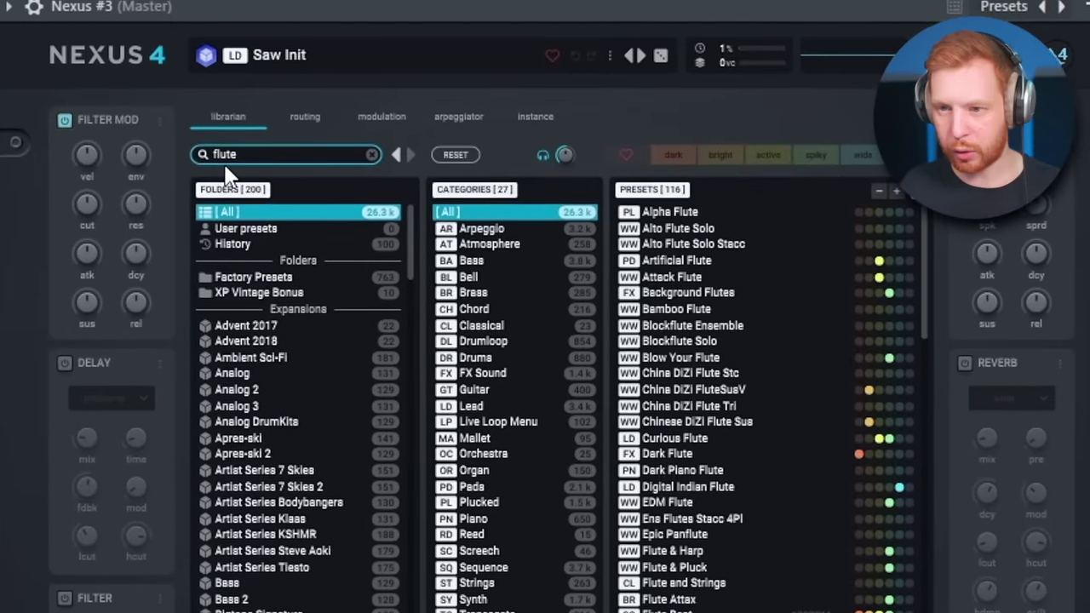
{"action": "type", "text": " fx"}
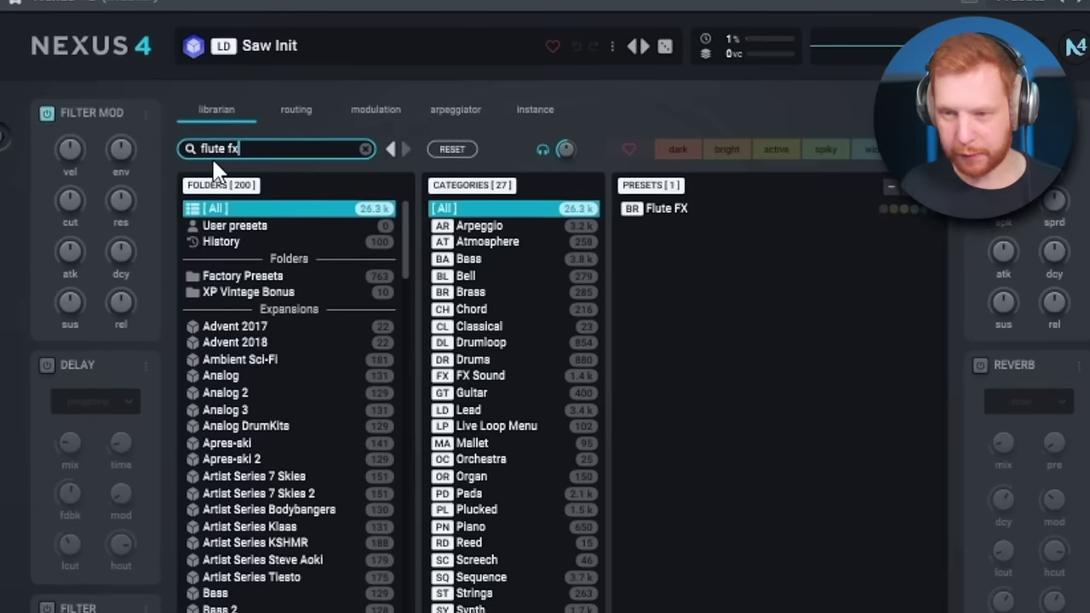
{"action": "left_click", "coordinate": [673, 208]}
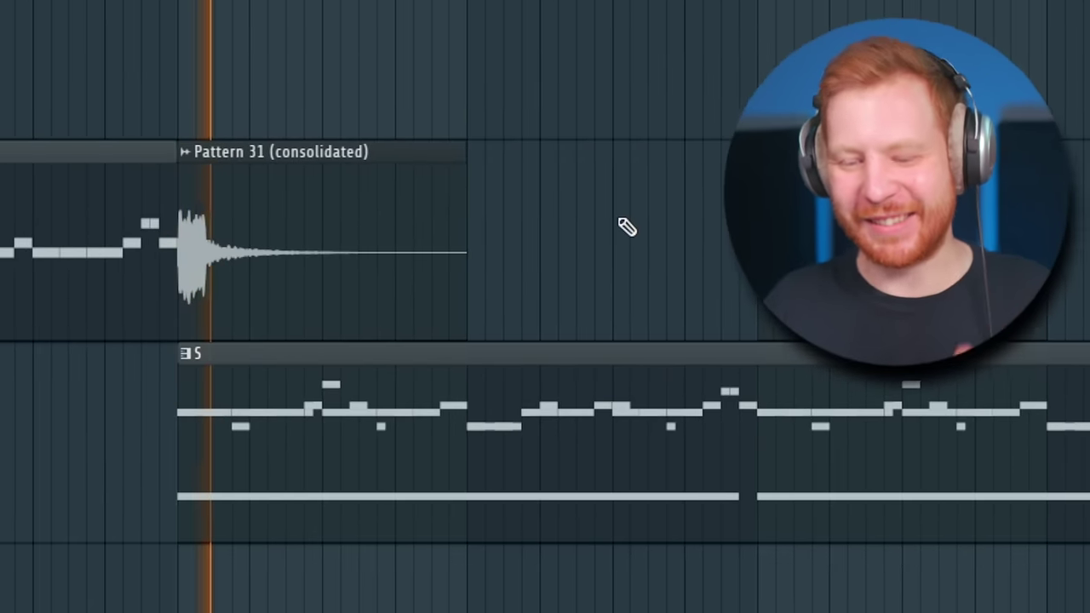
Stop playback, open the Pattern 31 (consolidated) audio clip and rename it FL FX.
{"action": "key", "text": "space"}
{"action": "double_click", "coordinate": [334, 243]}
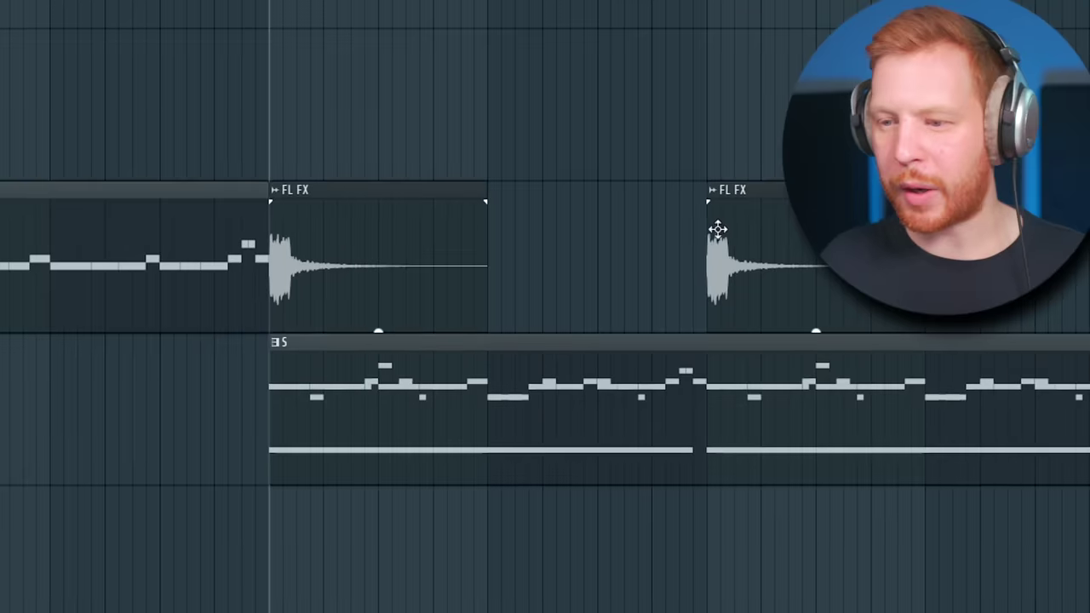
{"action": "key", "text": "ctrl+a"}
{"action": "scroll", "coordinate": [727, 68], "scroll_direction": "up", "scroll_amount": 5}
{"action": "scroll", "coordinate": [728, 68], "scroll_direction": "up", "scroll_amount": 3}
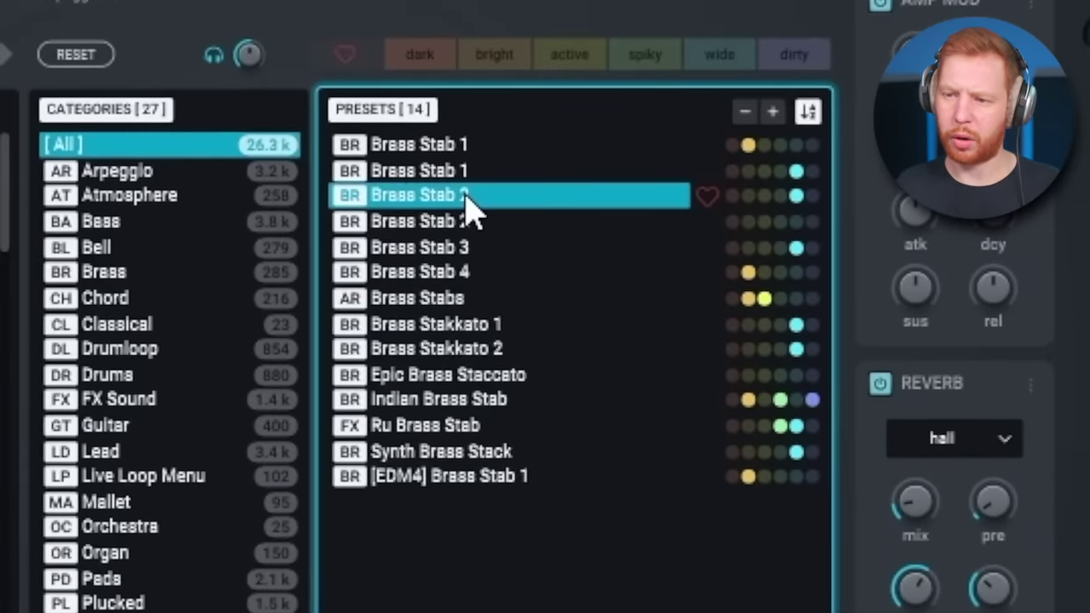
Step through the brass stab presets to Brass Stab 3.
{"action": "key", "text": "Down"}
{"action": "key", "text": "Down"}
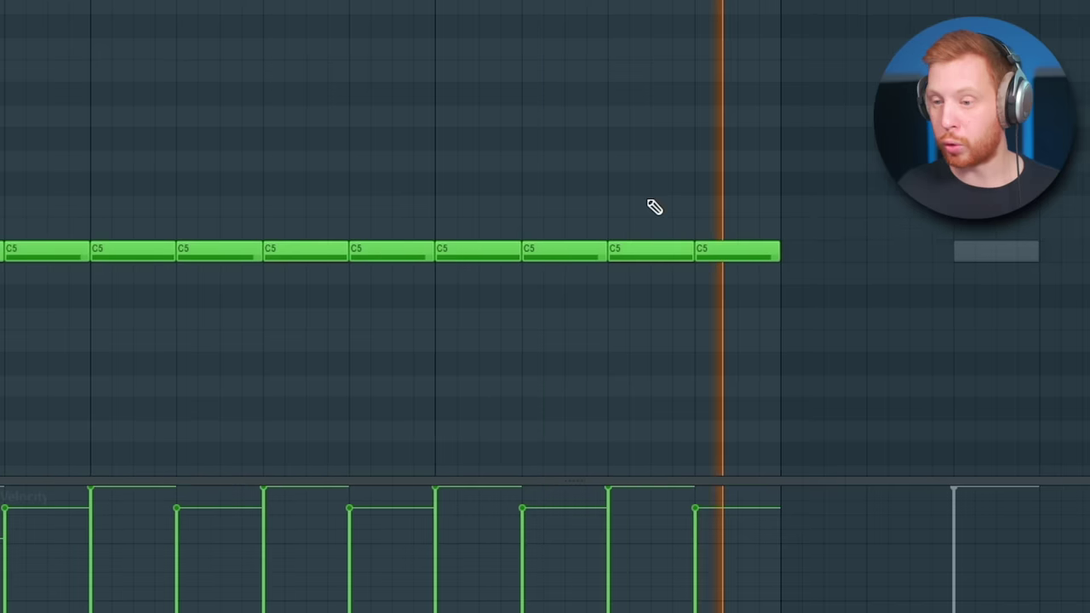
Select the final C5 notes of the repeating C5 rhythm.
{"action": "left_click_drag", "start_coordinate": [654, 207], "coordinate": [770, 308]}
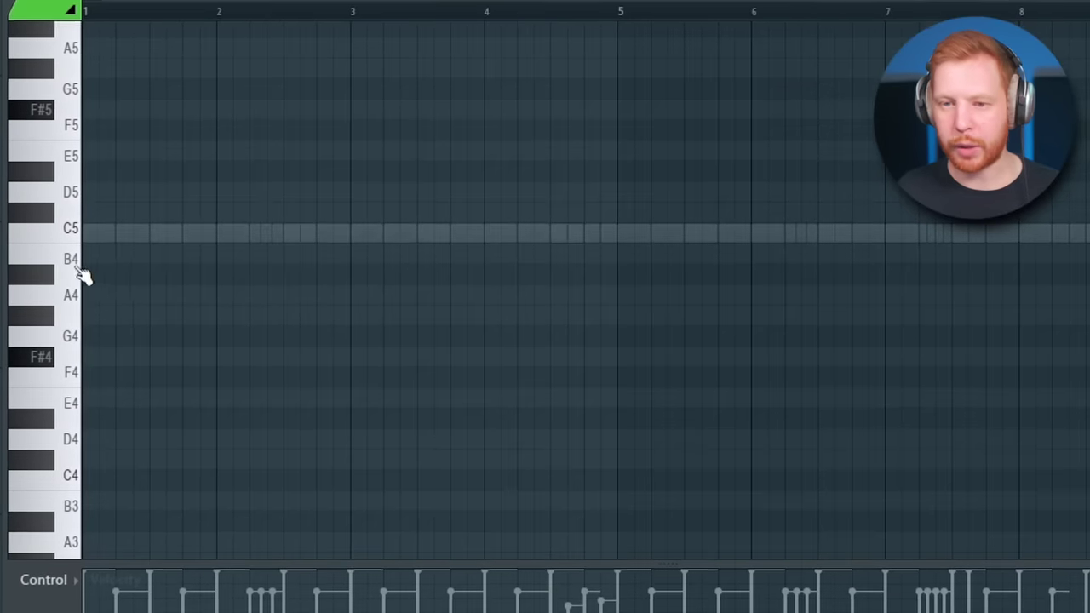
Add a C5 note at bar 3, select the C5 notes of the first four bars and copy them to bar 5.
{"action": "scroll", "coordinate": [131, 231], "scroll_direction": "up", "scroll_amount": 3}
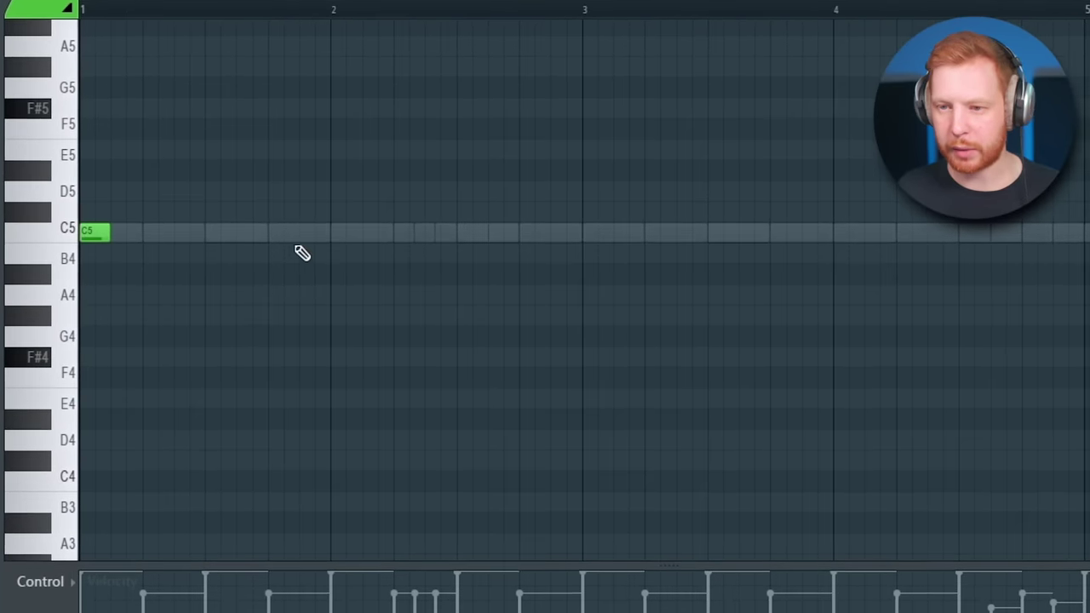
{"action": "left_click", "coordinate": [587, 232]}
{"action": "key", "text": "space"}
{"action": "left_click_drag", "start_coordinate": [773, 161], "coordinate": [92, 281]}
{"action": "left_click_drag", "start_coordinate": [85, 230], "coordinate": [1085, 229]}
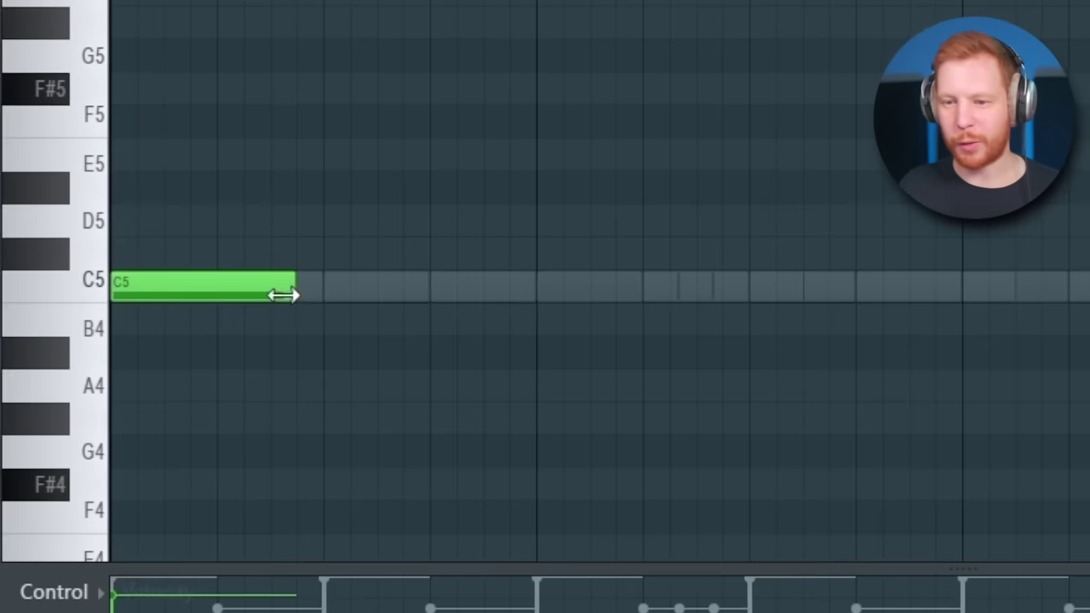
Lengthen the first C5 note to three beats, add two more C5 notes directly after it and toggle playback.
{"action": "left_click_drag", "start_coordinate": [285, 295], "coordinate": [394, 304]}
{"action": "left_click", "coordinate": [426, 287]}
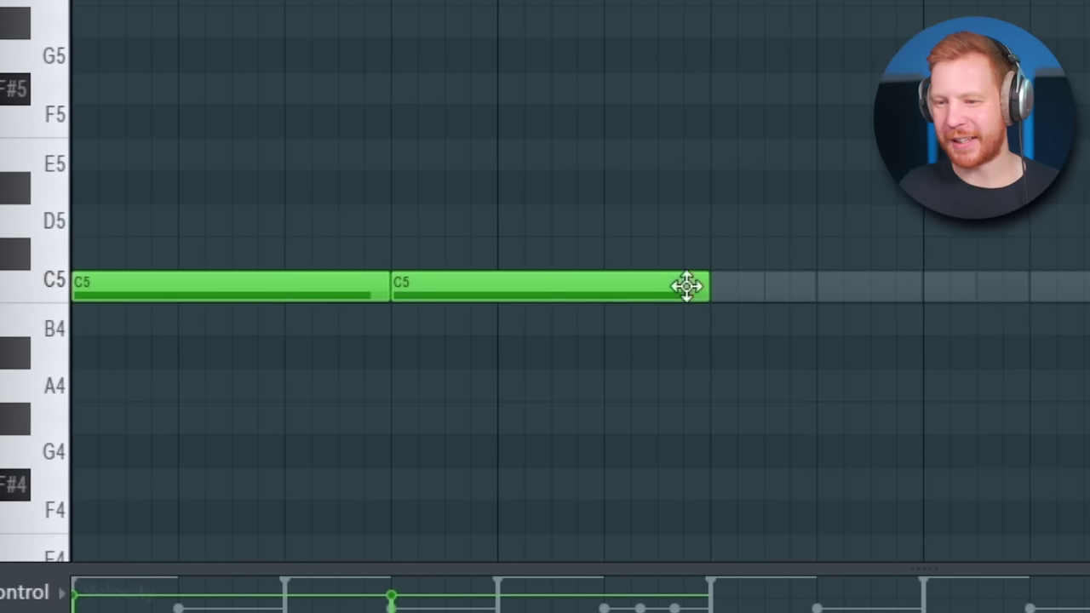
{"action": "left_click", "coordinate": [806, 291]}
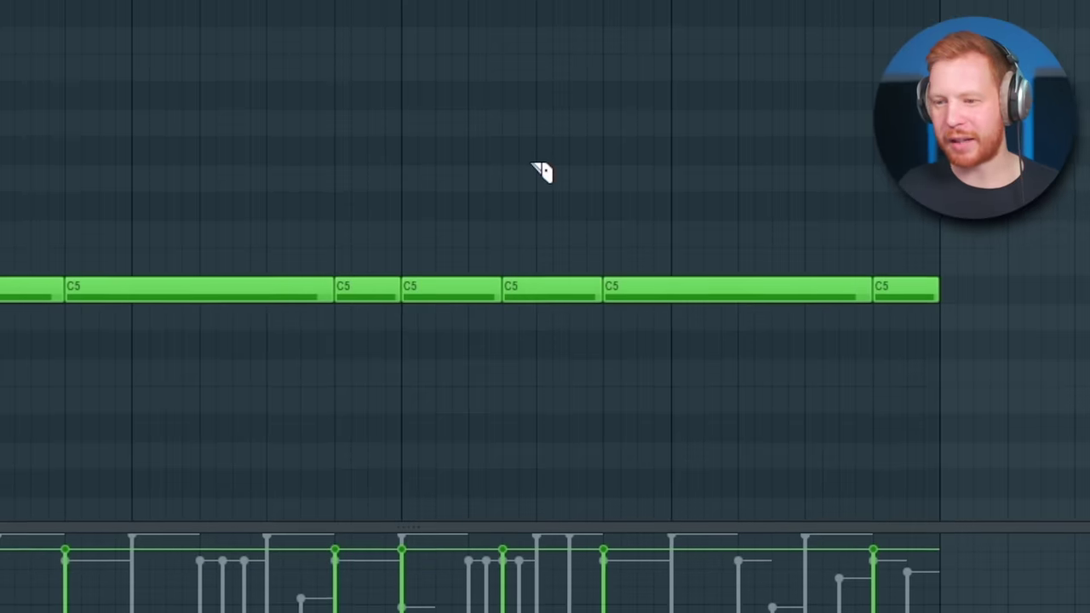
{"action": "key", "text": "space"}
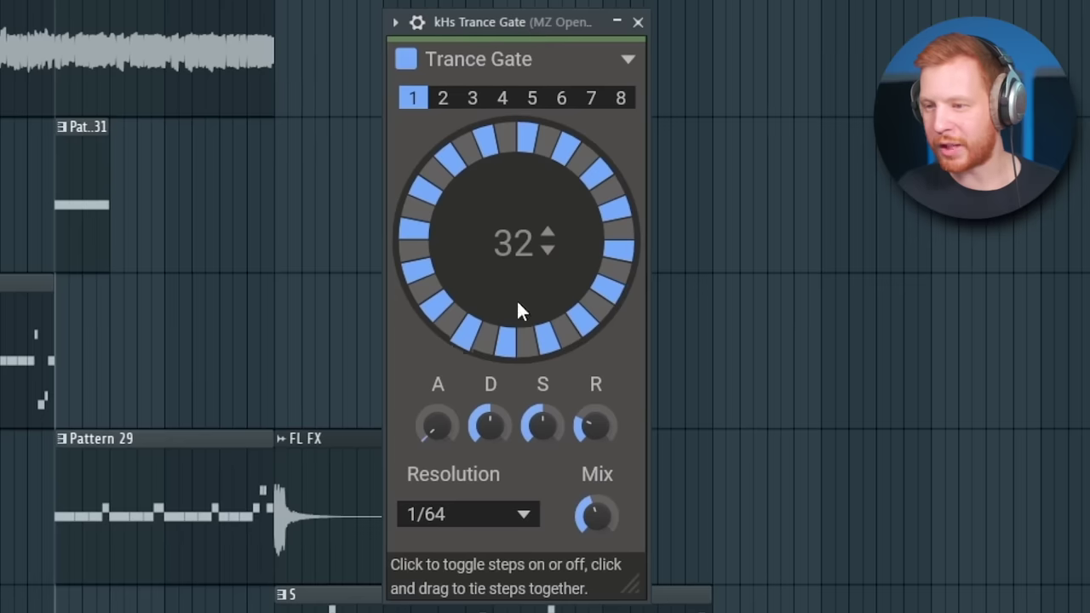
Play the arrangement and slightly lower the Trance Gate's dry/wet mix.
{"action": "key", "text": "space"}
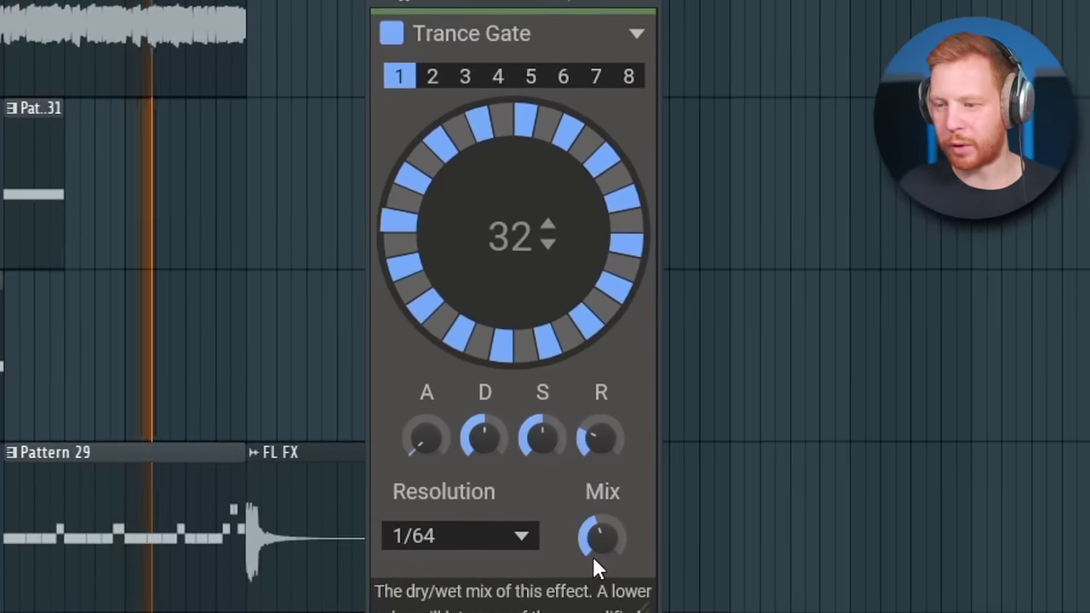
{"action": "mouse_move", "coordinate": [593, 556]}
{"action": "left_mouse_down"}
{"action": "mouse_move", "coordinate": [593, 532]}
{"action": "mouse_move", "coordinate": [594, 575]}
{"action": "left_mouse_up"}
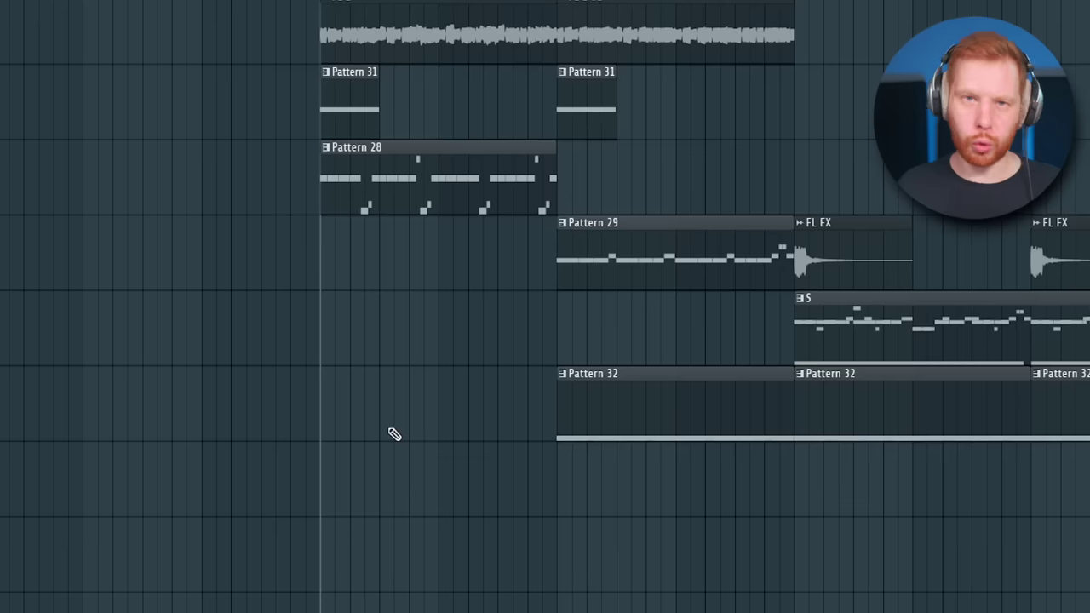
Align the GIO_MEP_90_combined_perc_darbuka_riq_relaxed loop with the start of Pattern 28 and play it.
{"action": "left_click_drag", "start_coordinate": [417, 487], "coordinate": [401, 489]}
{"action": "key", "text": "space"}
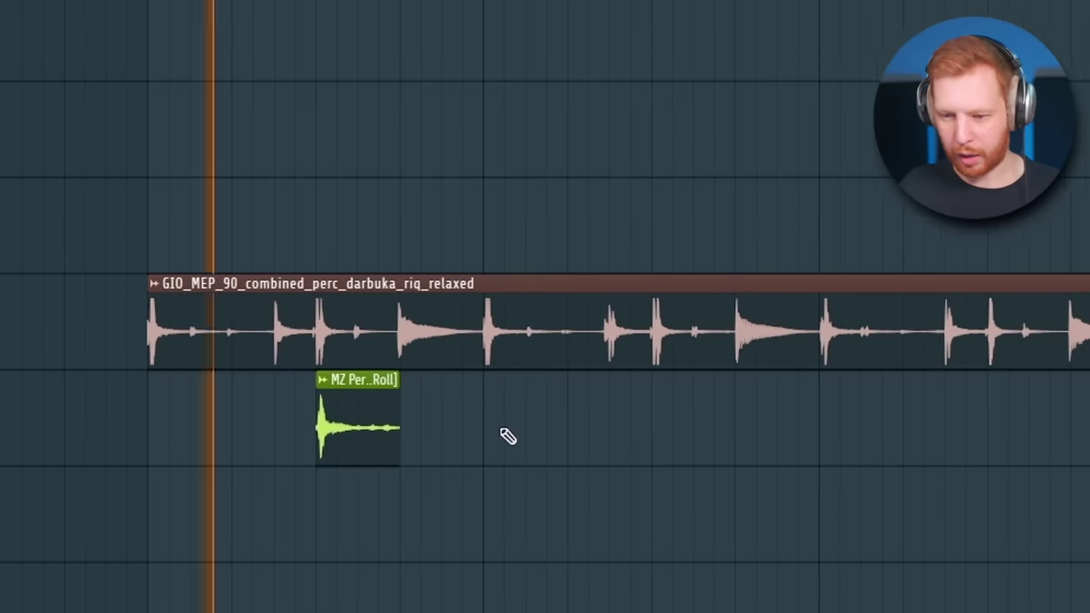
Stop playback and extend the second MZ Perc [Tambo Roll] clip to the next bar line.
{"action": "key", "text": "space"}
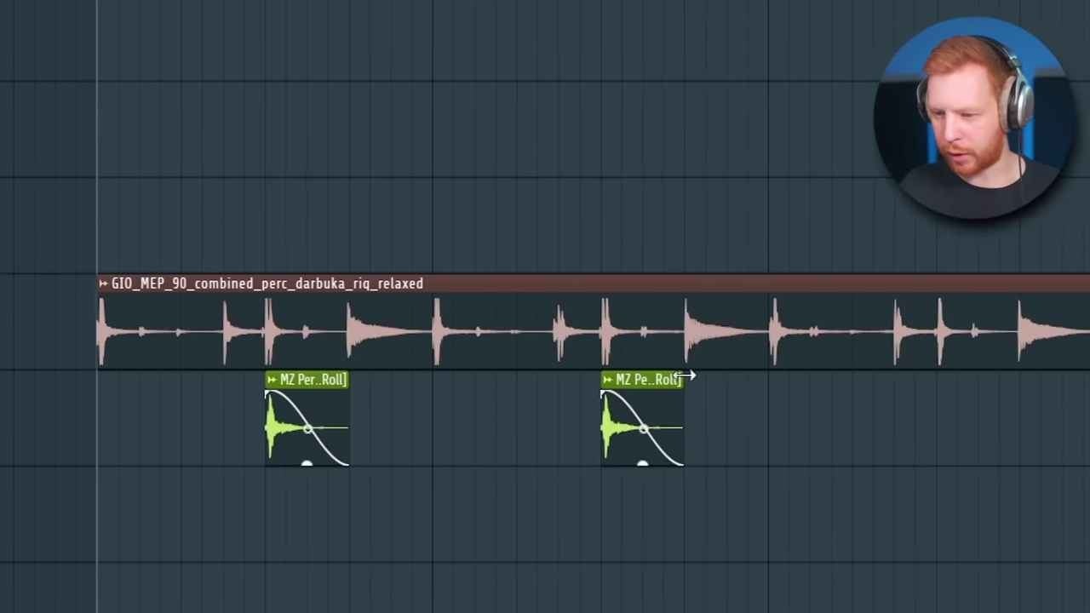
{"action": "left_click_drag", "start_coordinate": [690, 378], "coordinate": [770, 382]}
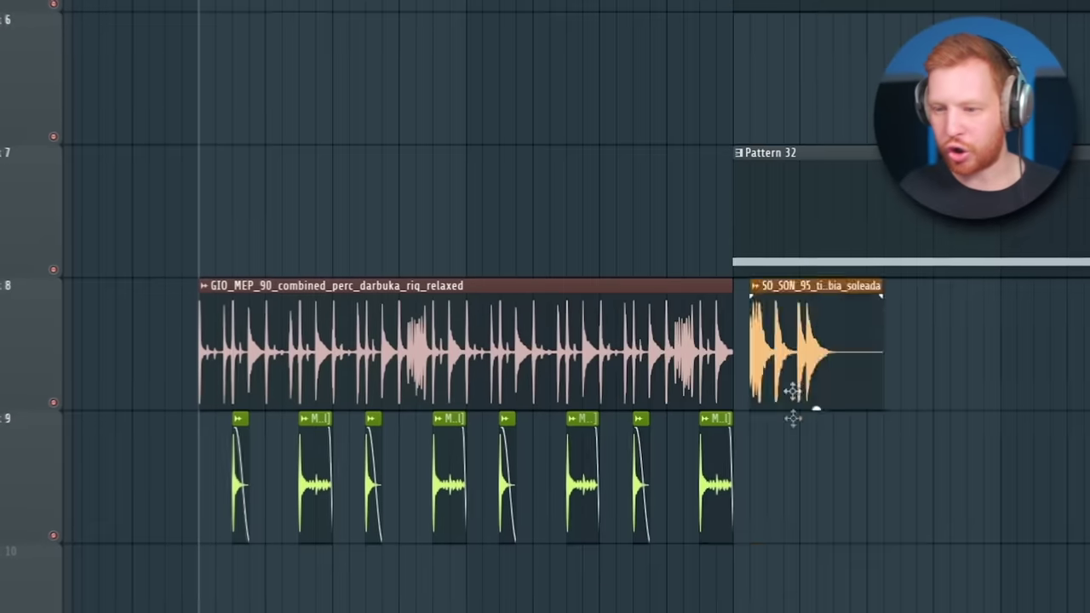
Move the SO_SON_95_timbal_fill_cumbia_soleada clip down to track 10, starting before Pattern 32.
{"action": "left_click_drag", "start_coordinate": [794, 392], "coordinate": [785, 609]}
{"action": "scroll", "coordinate": [855, 434], "scroll_direction": "up", "scroll_amount": 2}
{"action": "scroll", "coordinate": [817, 247], "scroll_direction": "up", "scroll_amount": 3}
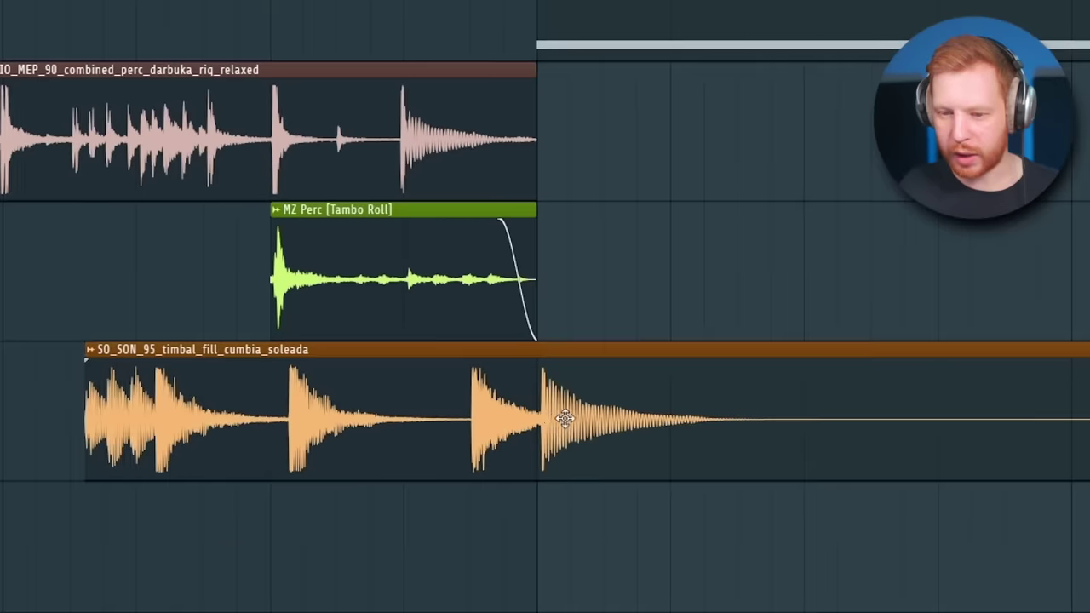
Slice the SO_SON_95_timbal_fill_cumbia_soleada clip between its hits, spread the pieces over tracks 10 to 12 and play them.
{"action": "left_click_drag", "start_coordinate": [565, 418], "coordinate": [705, 275]}
{"action": "key", "text": "c"}
{"action": "left_click", "coordinate": [418, 298]}
{"action": "left_click", "coordinate": [692, 300]}
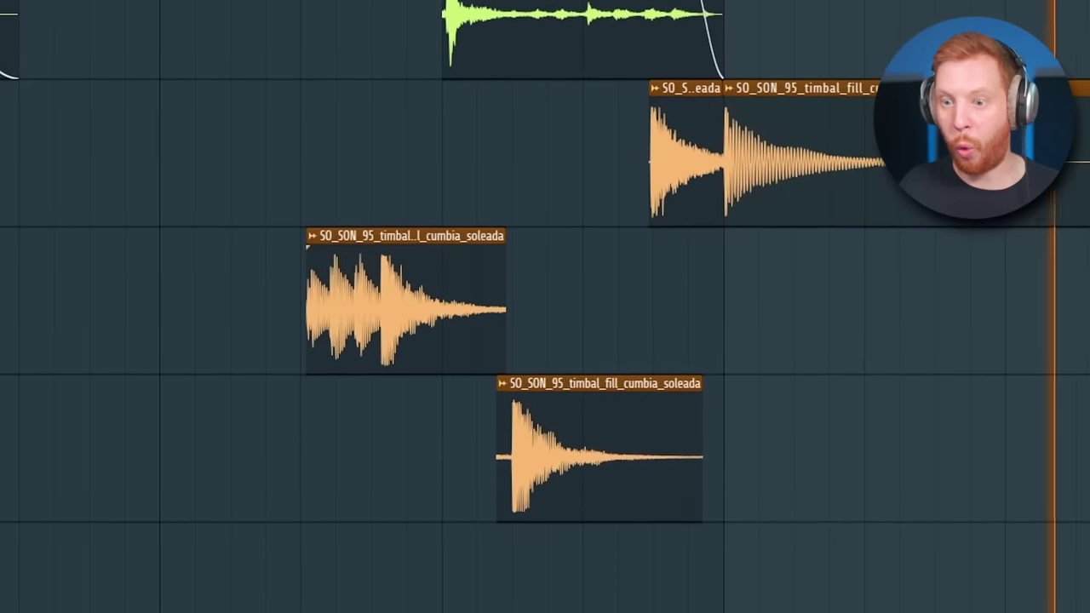
{"action": "key", "text": "space"}
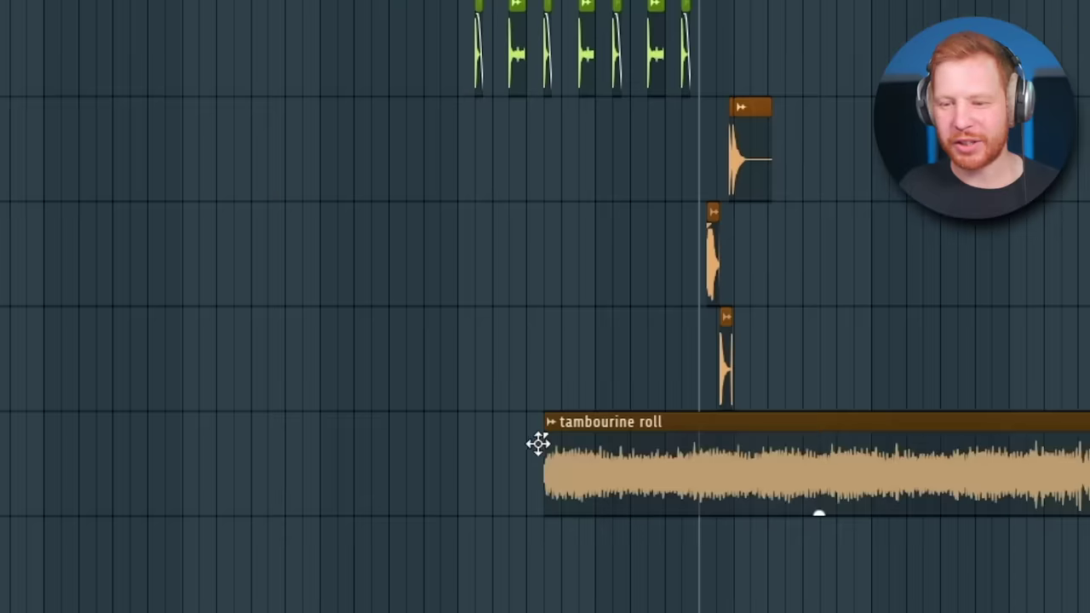
Cut the tambourine roll clip on track 13 short and shift it slightly later so it ends just past the timbal hits.
{"action": "scroll", "coordinate": [645, 486], "scroll_direction": "up", "scroll_amount": 3}
{"action": "left_click_drag", "start_coordinate": [732, 501], "coordinate": [830, 523]}
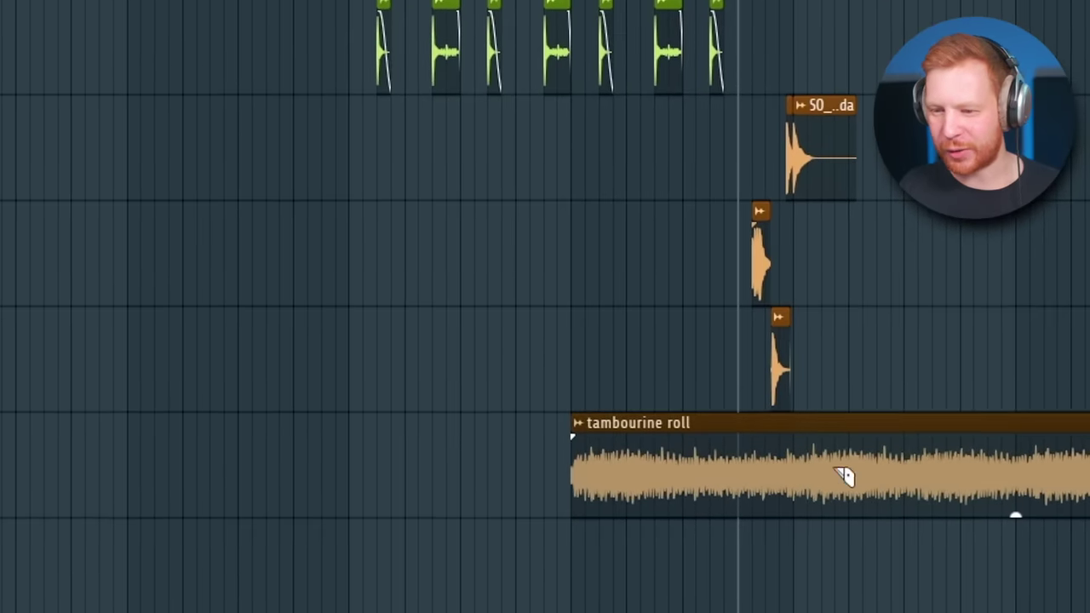
{"action": "key", "text": "c"}
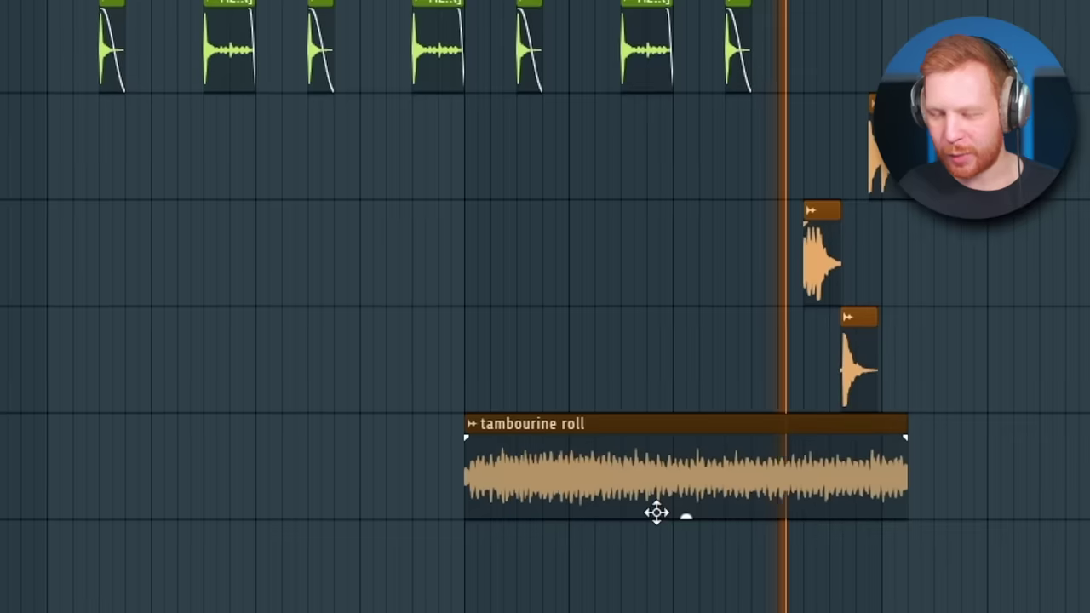
{"action": "key", "text": "space"}
{"action": "left_click_drag", "start_coordinate": [662, 514], "coordinate": [694, 479]}
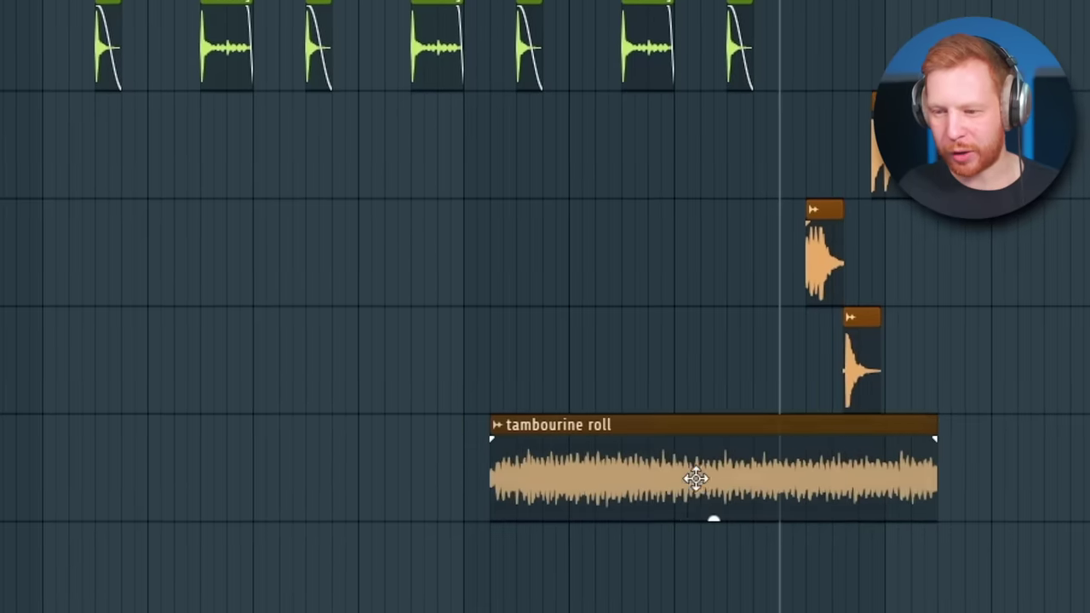
Give the tambourine roll a long fade-in up to the bar line and a short fade-out after it, and play it.
{"action": "left_click_drag", "start_coordinate": [491, 438], "coordinate": [931, 458]}
{"action": "scroll", "coordinate": [931, 458], "scroll_direction": "up", "scroll_amount": 2}
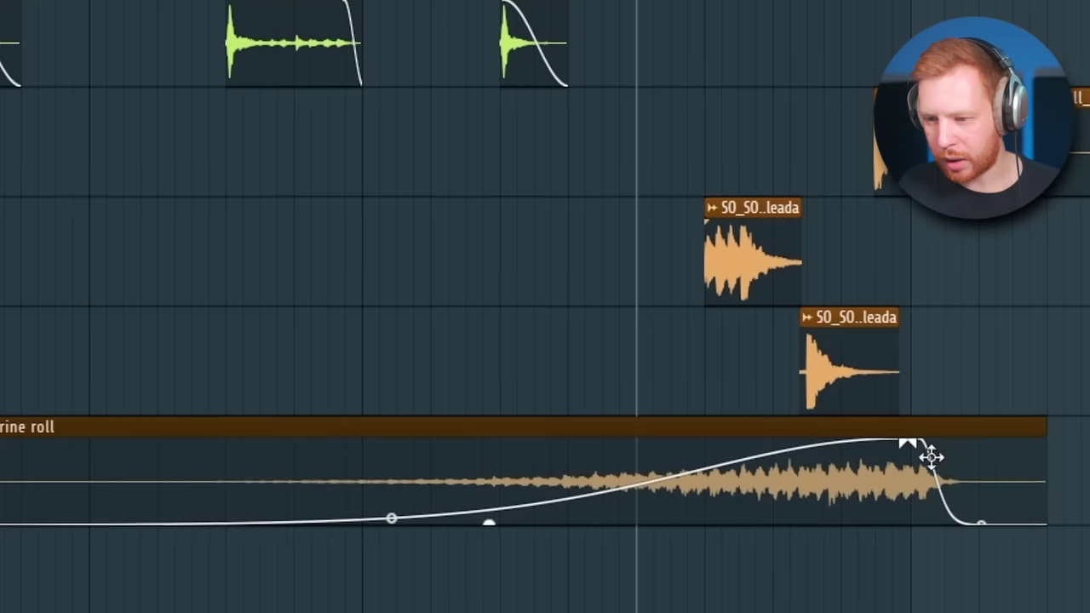
{"action": "scroll", "coordinate": [814, 341], "scroll_direction": "down", "scroll_amount": 3}
{"action": "key", "text": "space"}
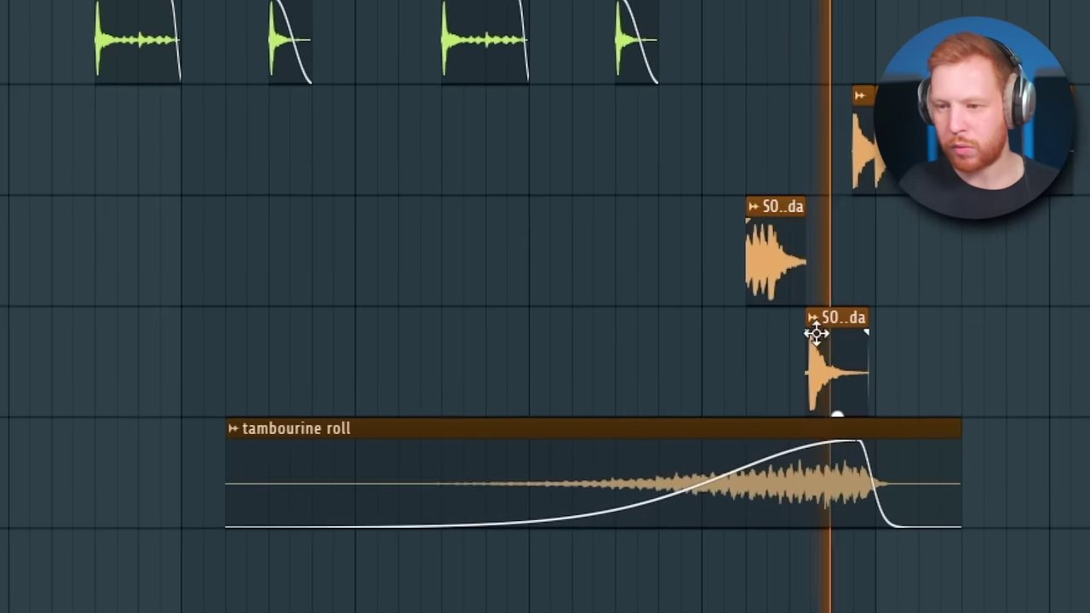
{"action": "key", "text": "space"}
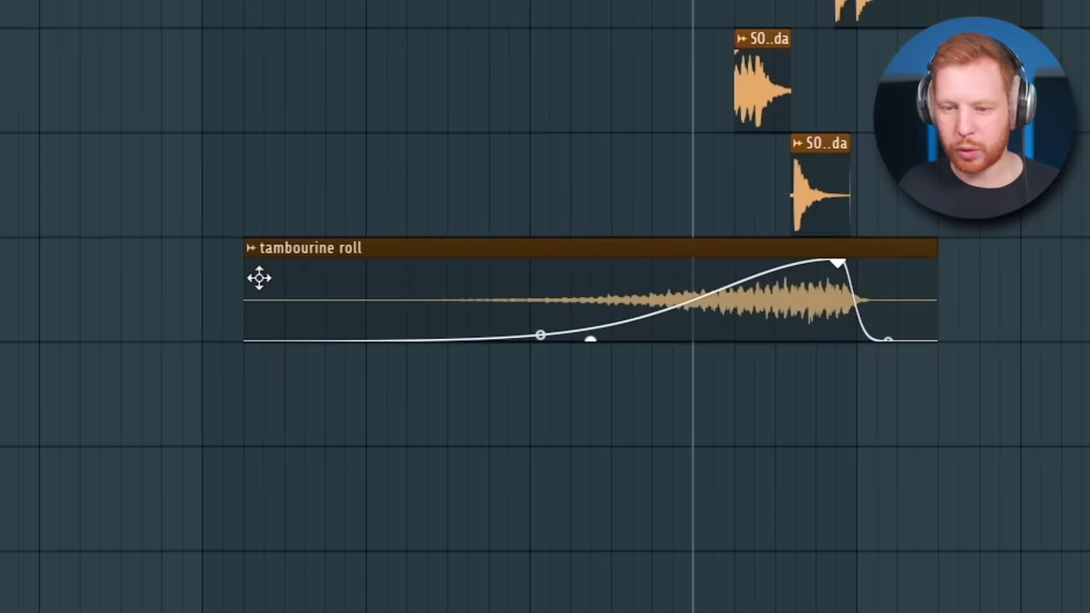
Add Panning offset automation to the tambourine roll, rising from the minimum at its start to the maximum at its end.
{"action": "left_click", "coordinate": [250, 257]}
{"action": "left_click", "coordinate": [643, 469]}
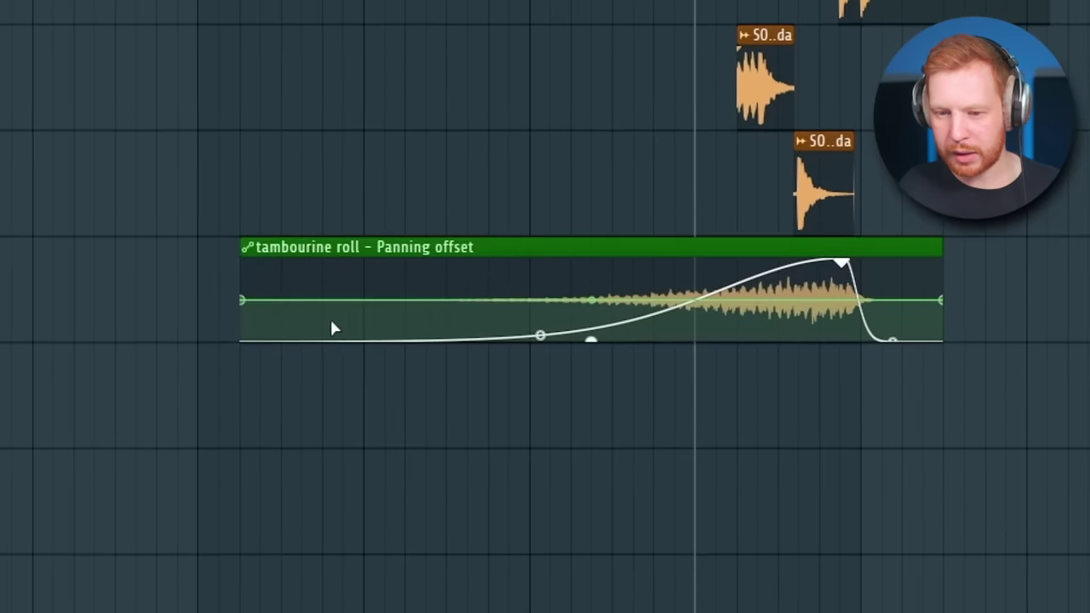
{"action": "left_click_drag", "start_coordinate": [248, 305], "coordinate": [244, 380]}
{"action": "left_click_drag", "start_coordinate": [952, 300], "coordinate": [949, 259]}
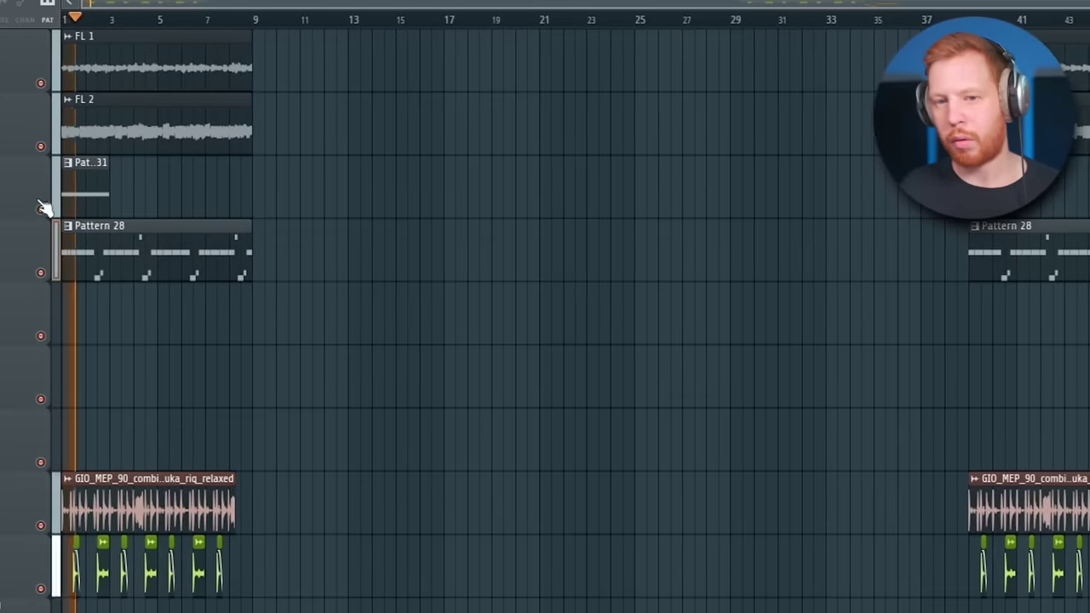
Delete the Pattern 31 clip from the intro and shift the second Pattern 31 clip of each 808 section one bar earlier.
{"action": "right_click", "coordinate": [81, 206]}
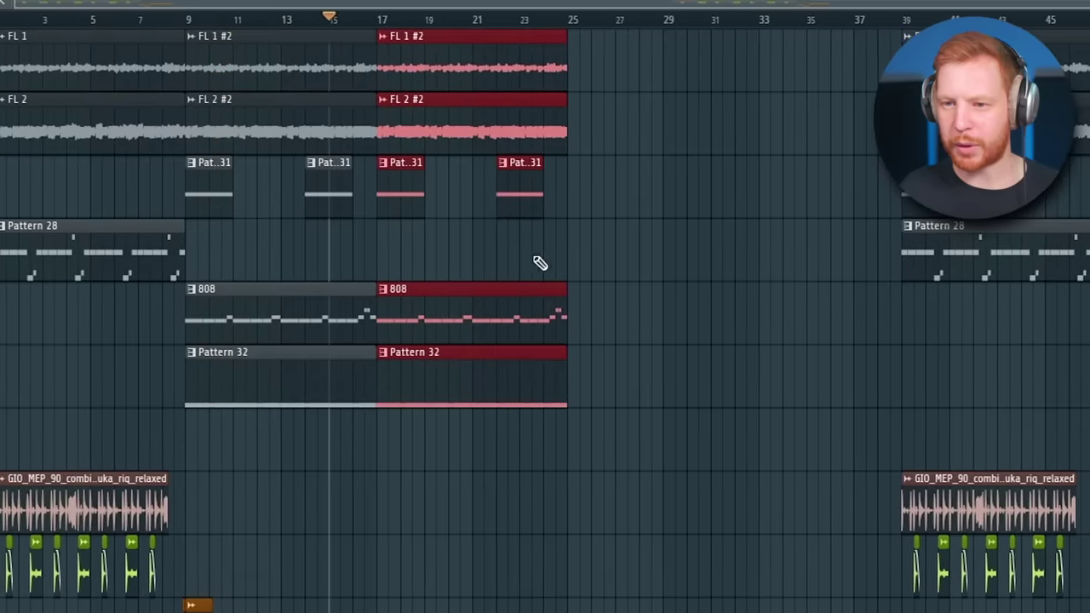
{"action": "left_click", "coordinate": [501, 195]}
{"action": "left_click_drag", "start_coordinate": [304, 197], "coordinate": [280, 194]}
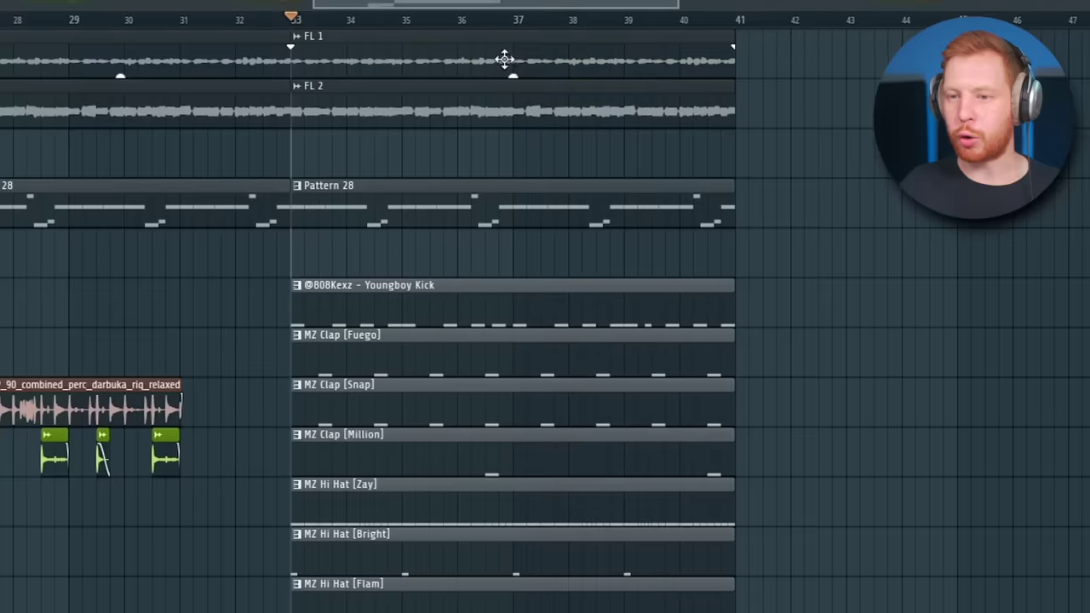
Slice the drum pattern clips at bar 39 and fill the section's last two bars with four half-bar repeats.
{"action": "key", "text": "ctrl+d"}
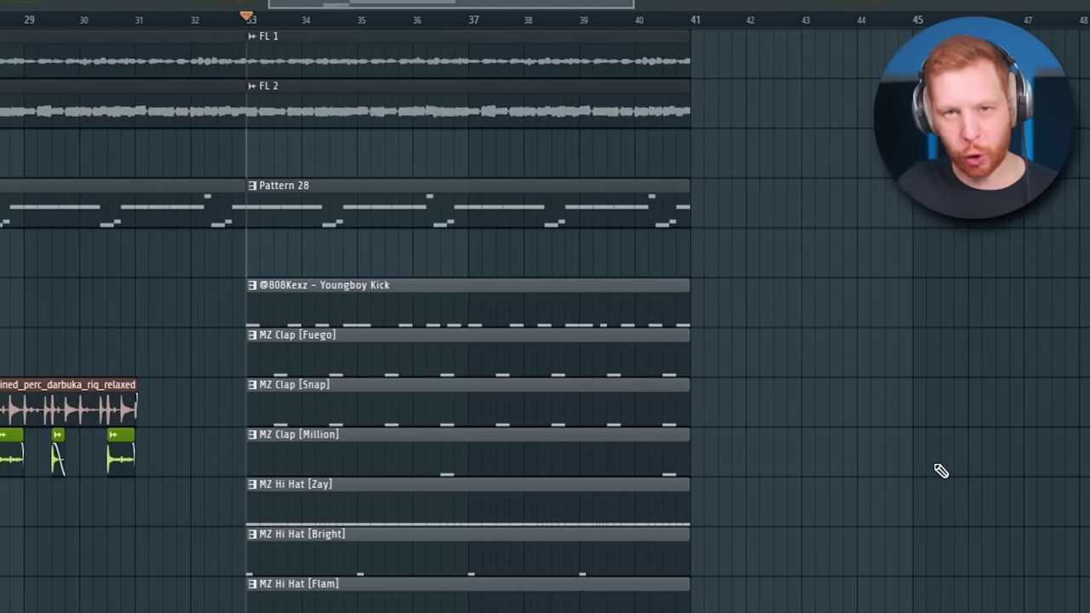
{"action": "scroll", "coordinate": [643, 346], "scroll_direction": "up", "scroll_amount": 4}
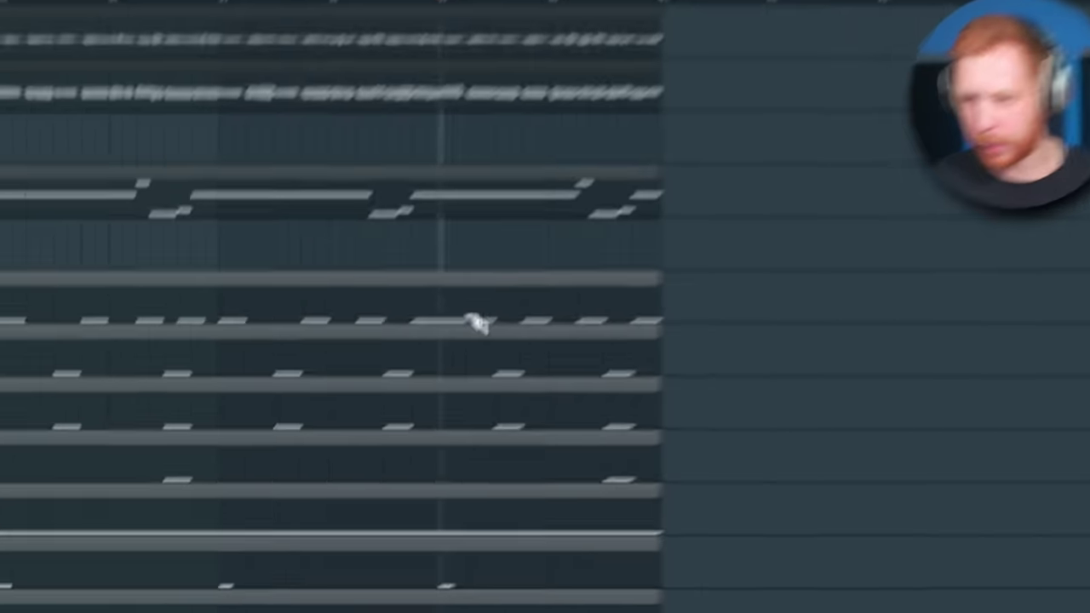
{"action": "mouse_move", "coordinate": [443, 274]}
{"action": "left_mouse_down"}
{"action": "mouse_move", "coordinate": [506, 559]}
{"action": "mouse_move", "coordinate": [546, 569]}
{"action": "left_mouse_up"}
Copy the timbal fill pieces and tambourine roll below the drum clips, leading into the FL FX section, and play the arrangement.
{"action": "left_click_drag", "start_coordinate": [10, 394], "coordinate": [10, 395]}
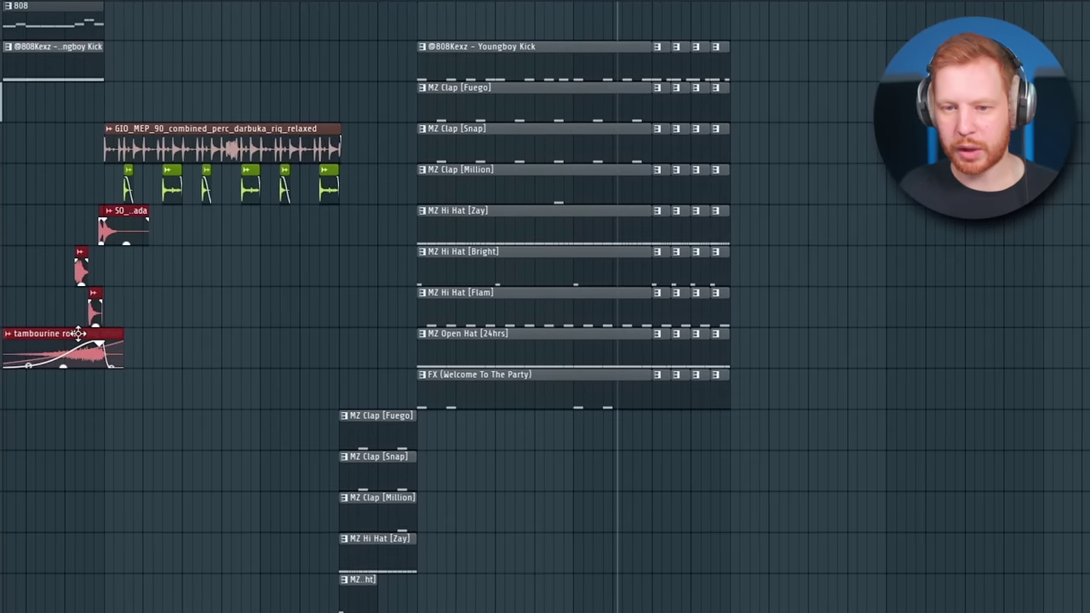
{"action": "left_click_drag", "start_coordinate": [81, 334], "coordinate": [667, 549]}
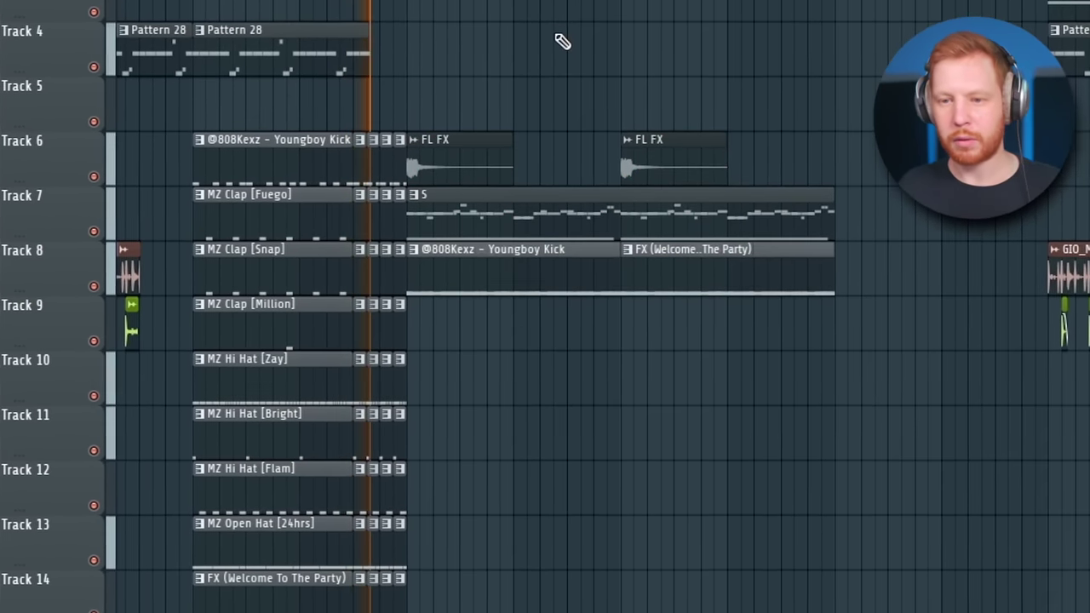
{"action": "left_click_drag", "start_coordinate": [563, 41], "coordinate": [714, 41]}
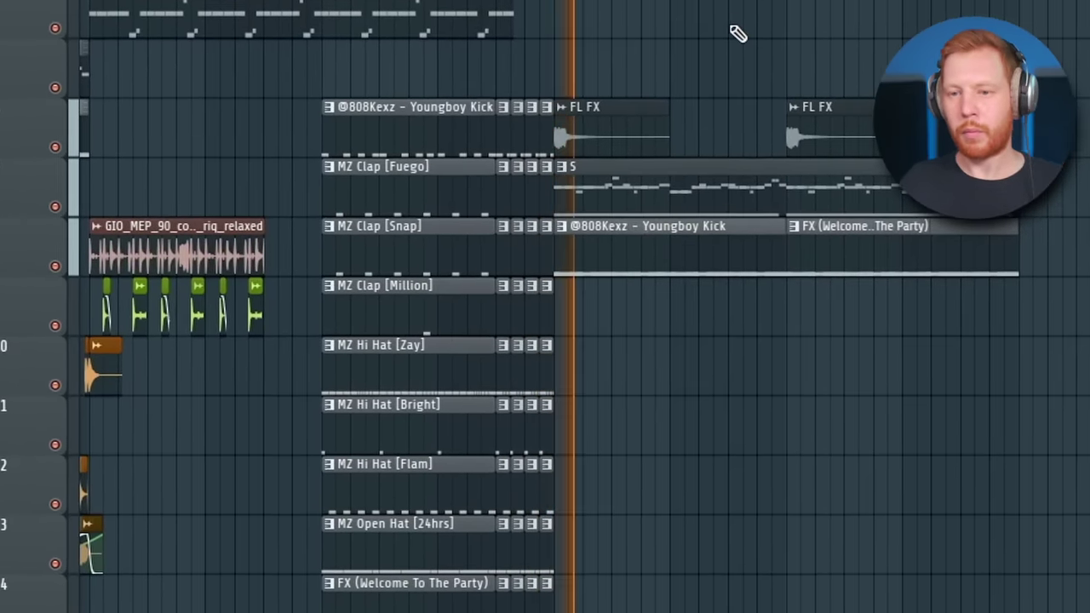
{"action": "scroll", "coordinate": [732, 13], "scroll_direction": "down", "scroll_amount": 3}
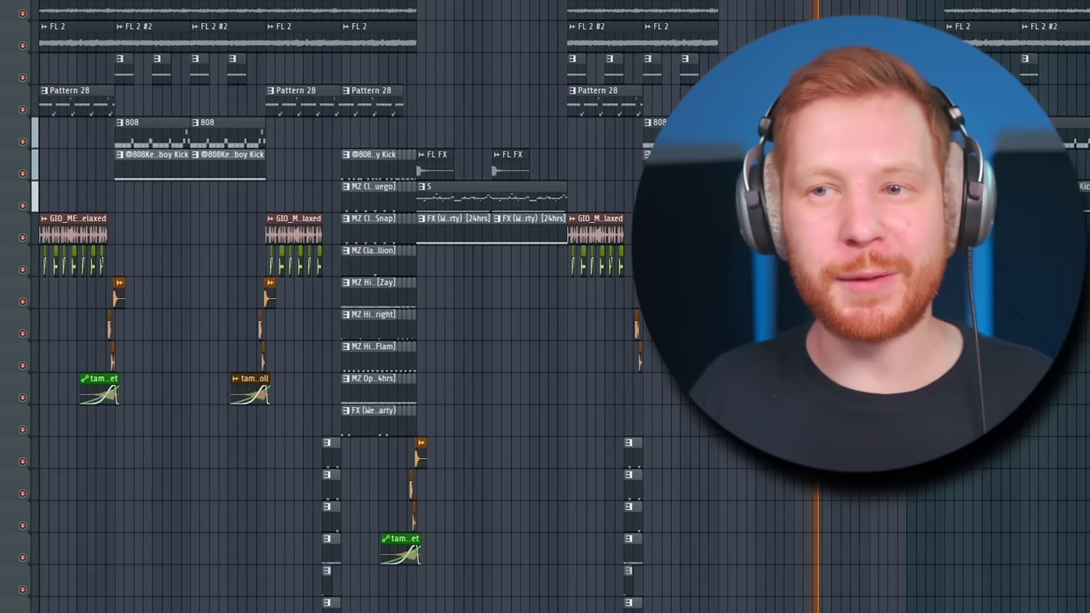
Select all clips of the arrangement and duplicate them.
{"action": "key", "text": "ctrl+a"}
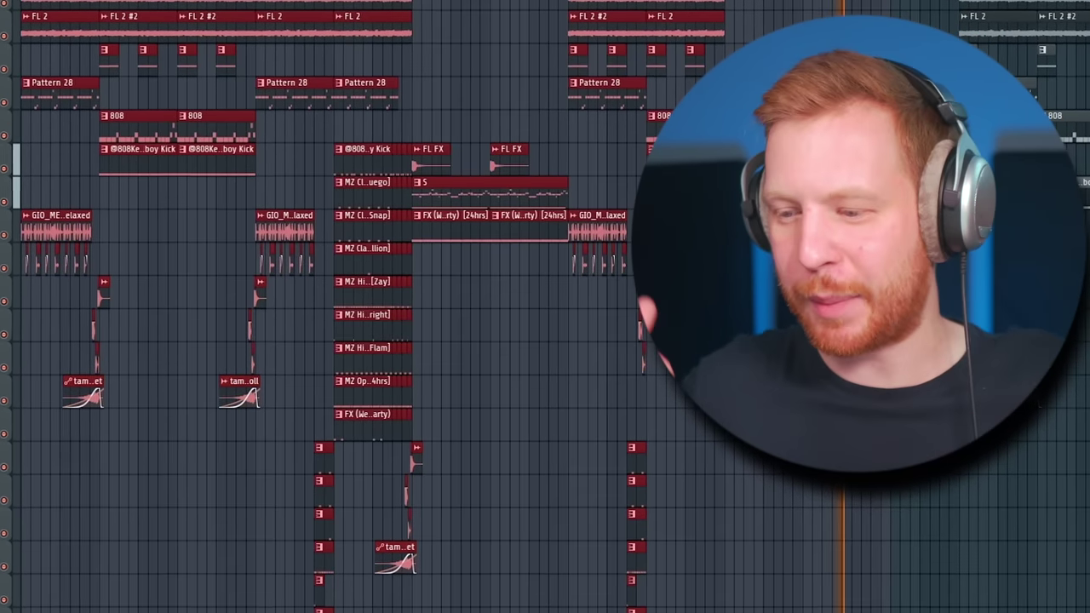
{"action": "key", "text": "ctrl+d"}
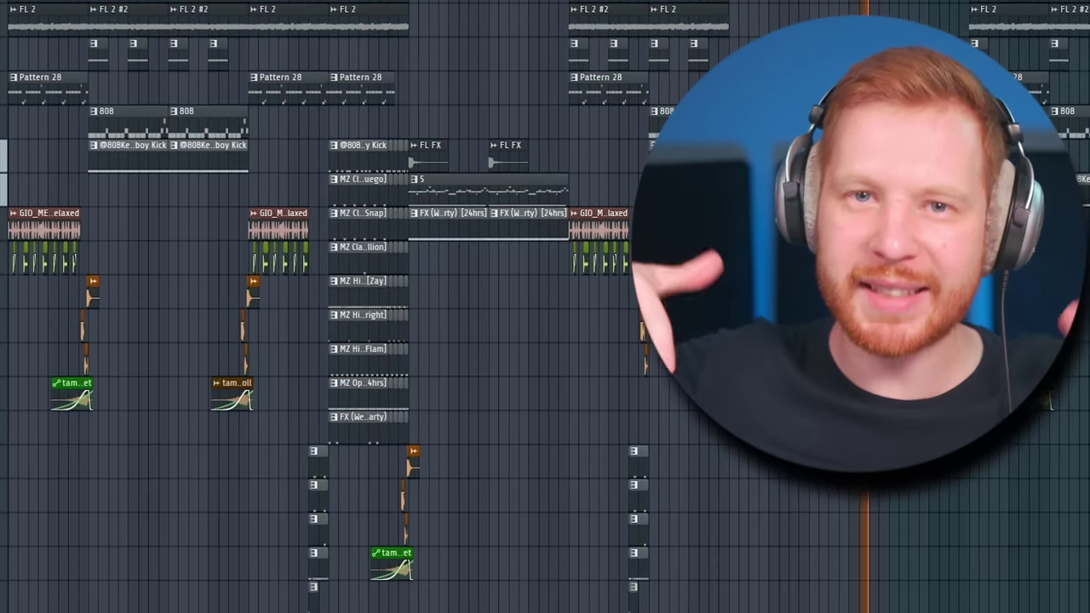